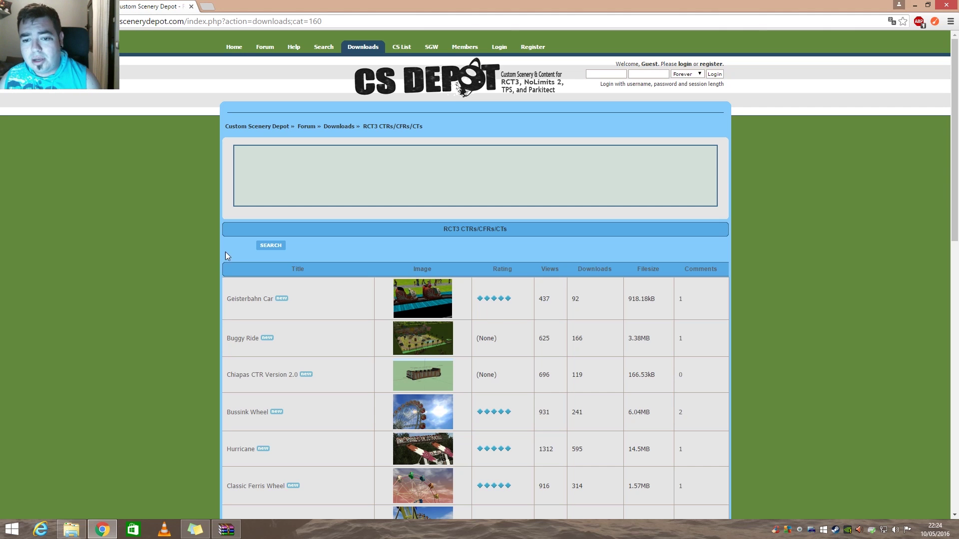
- Return to the Cataclysm 2.0 download page, switch to WinRAR and open the archive's Cataclysm V2 - CFR folder, selecting Style
key("alt+Left")
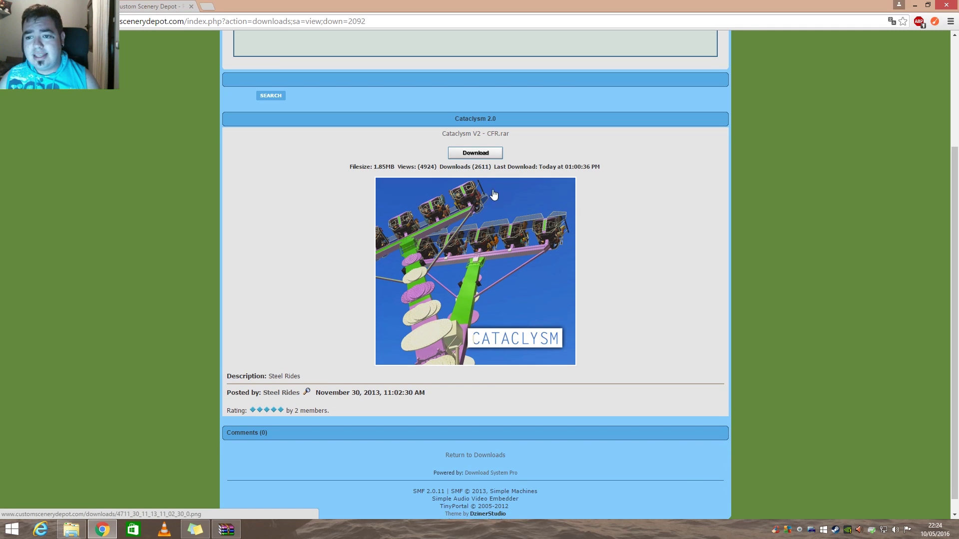
mouse_move(238, 533)
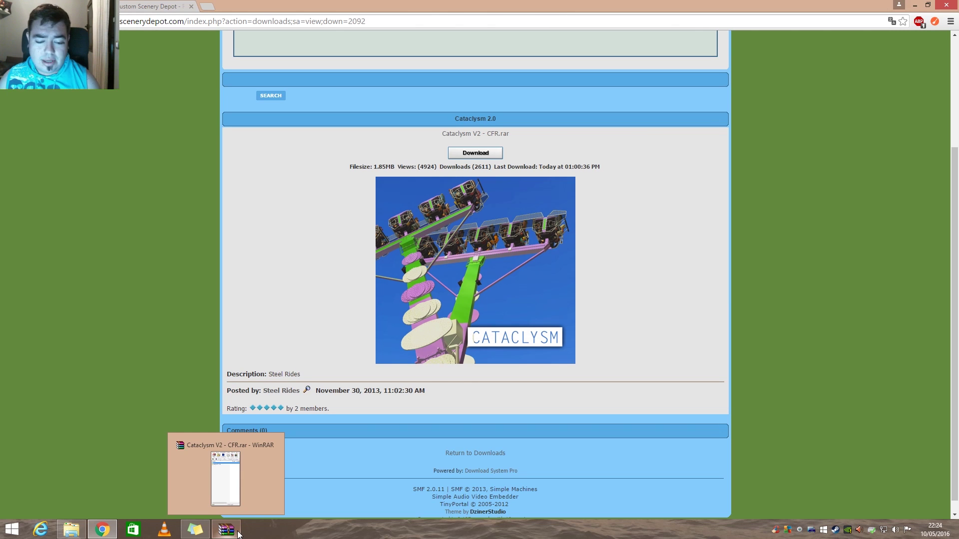
left_click(238, 534)
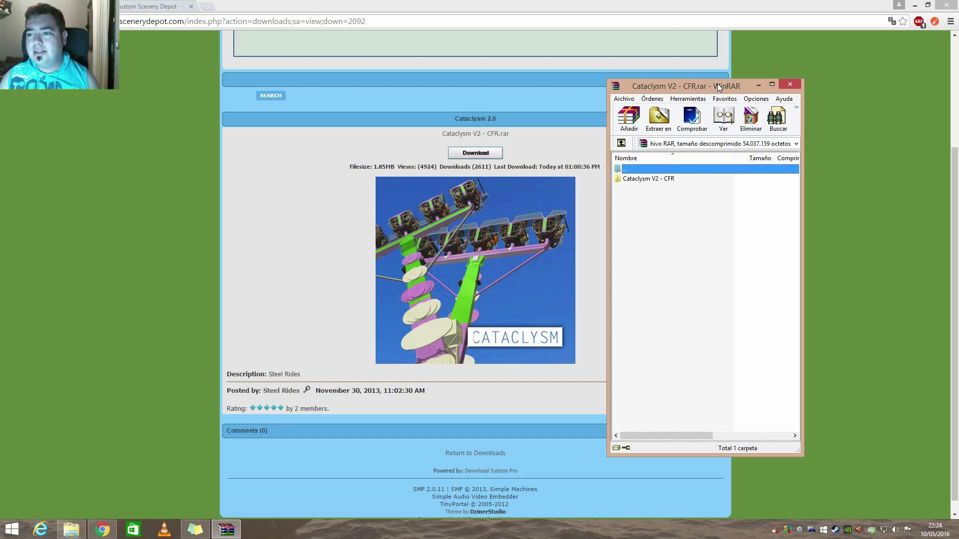
left_click(655, 180)
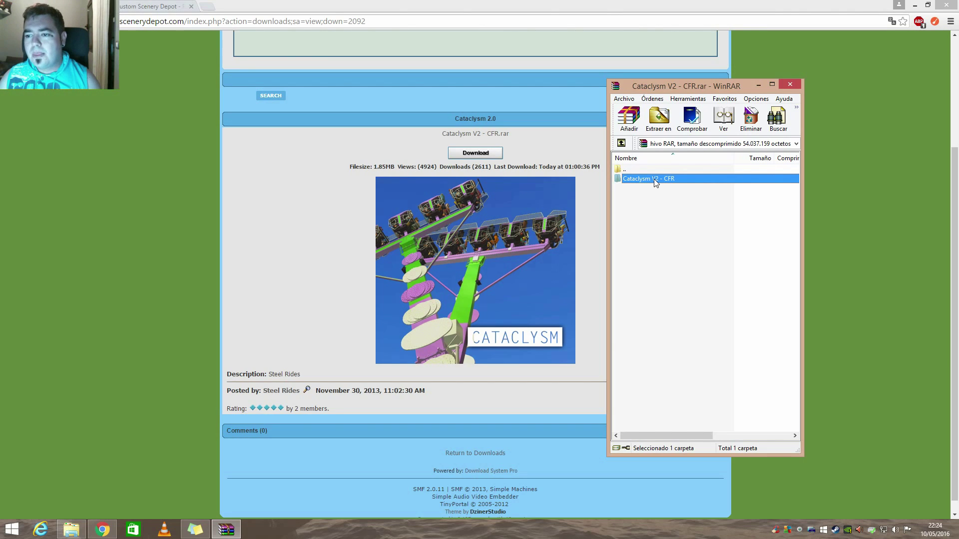
double_click(656, 180)
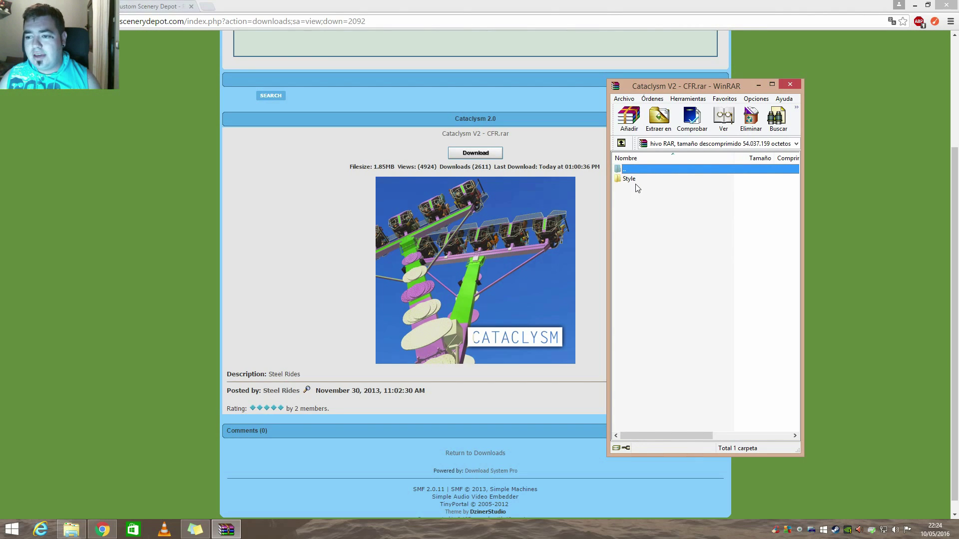
left_click(630, 181)
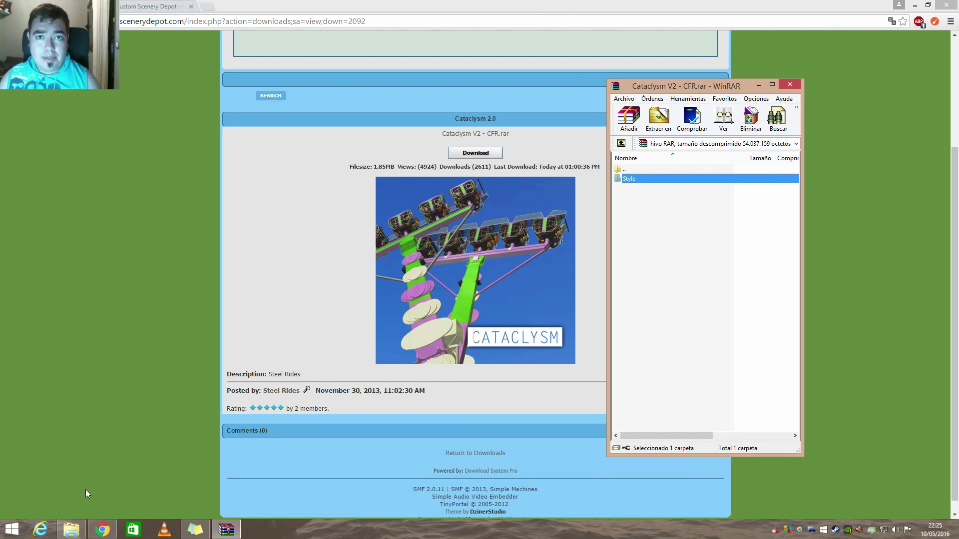
- Switch to File Explorer showing the RollerCoaster Tycoon 3 folder, and restore its window to a smaller size over the browser
left_click(71, 528)
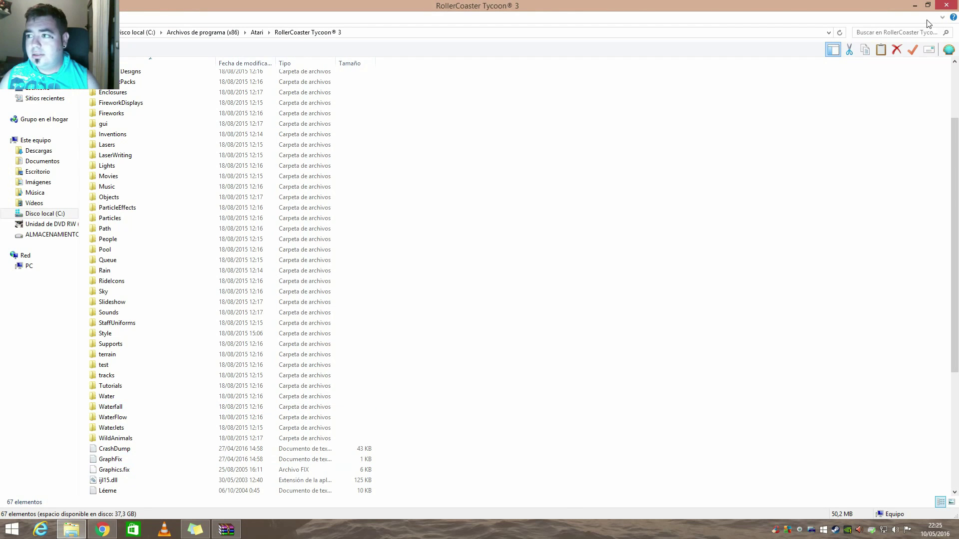
left_click(927, 5)
left_click_drag(293, 17, 612, 43)
- Open the game's Style folder and move its window so that part of the WinRAR window is uncovered
scroll(525, 235, "down", 3)
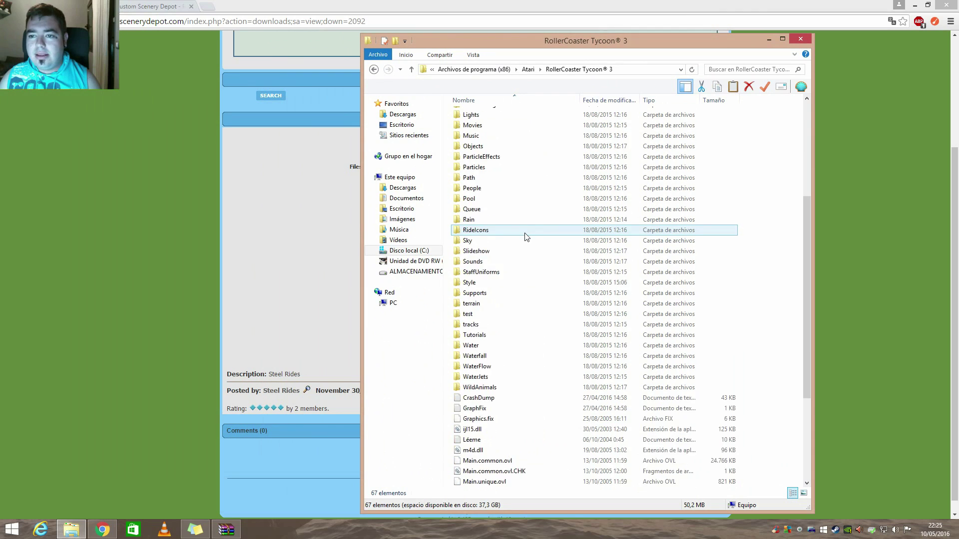
scroll(529, 232, "up", 6)
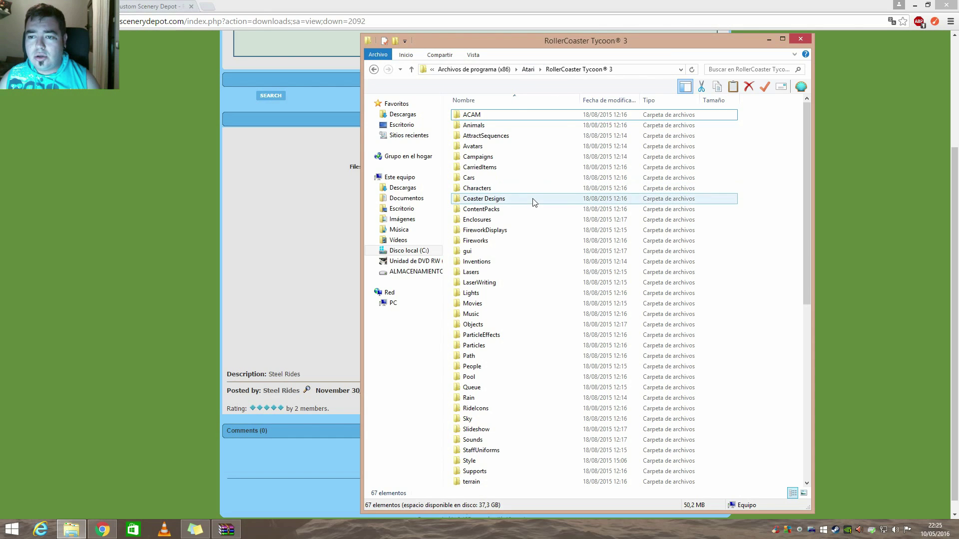
scroll(497, 200, "down", 6)
scroll(497, 318, "down", 2)
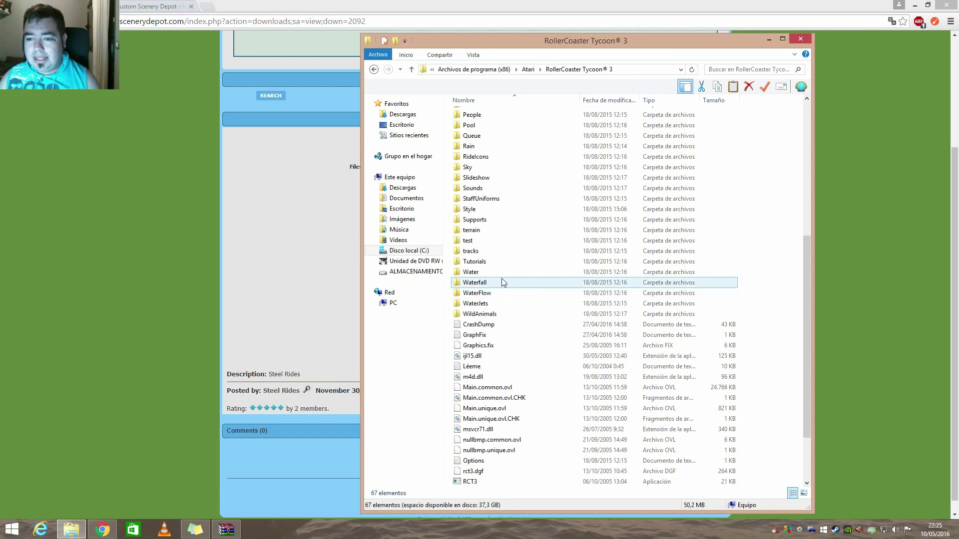
double_click(503, 213)
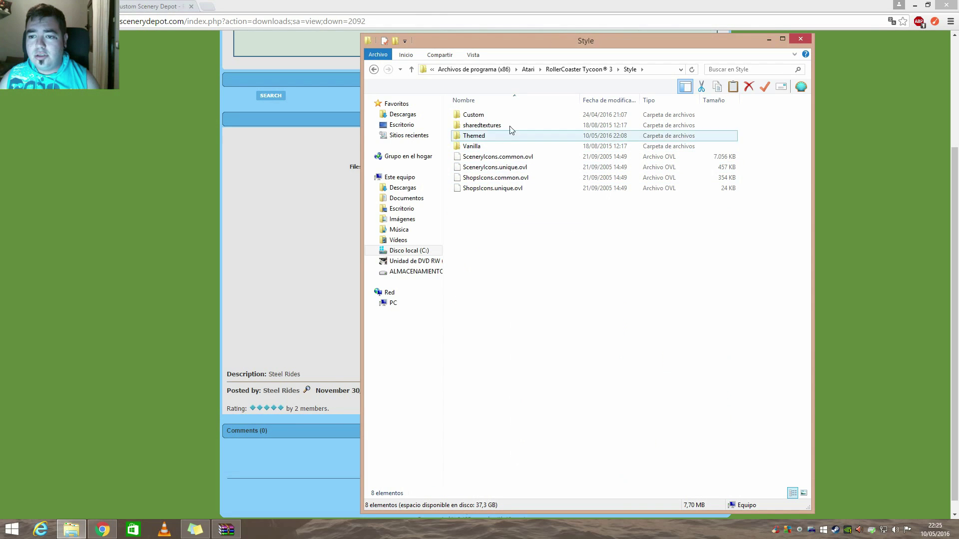
left_click_drag(509, 43, 455, 28)
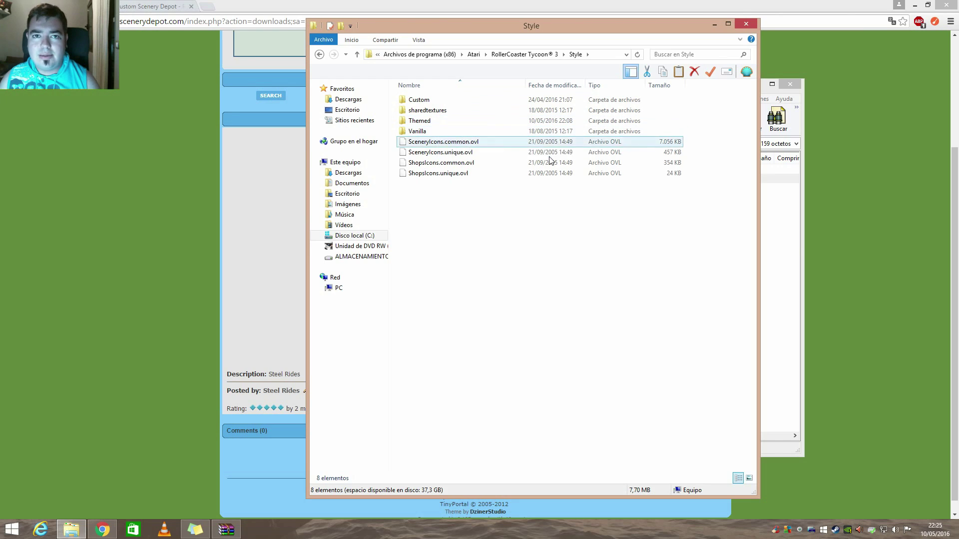
- In the WinRAR archive, open Style and its Custom subfolder, and select the SteelRides folder
left_click(797, 244)
left_click(628, 180)
double_click(632, 183)
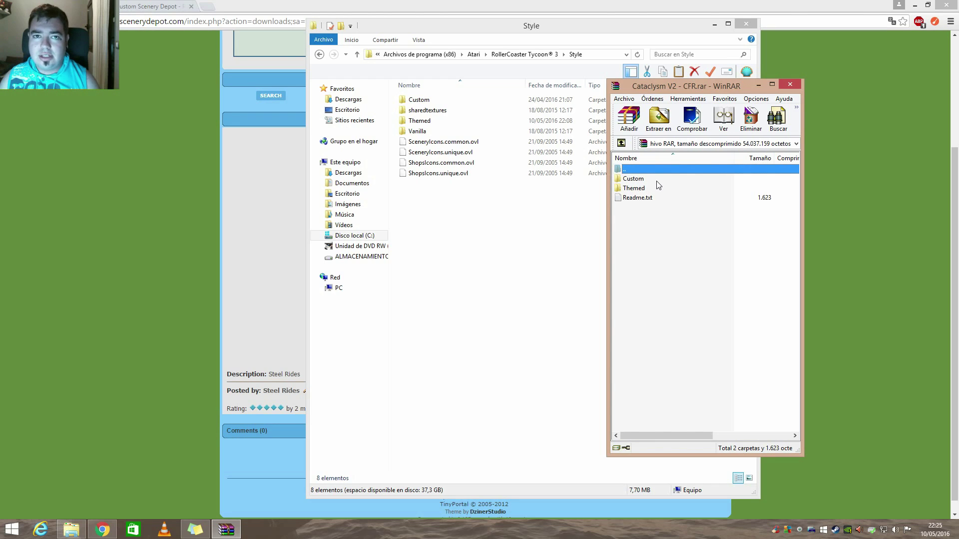
left_click(628, 181)
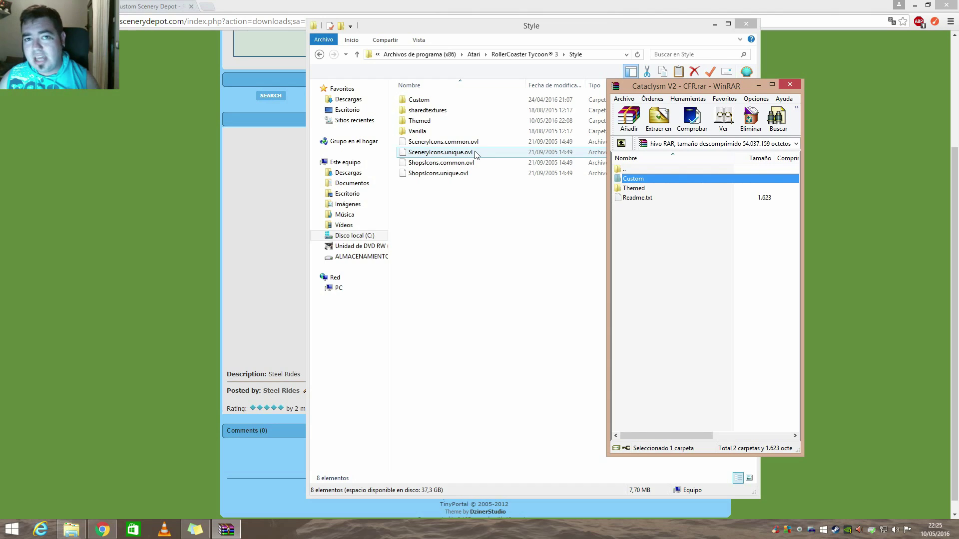
double_click(634, 182)
left_click(636, 181)
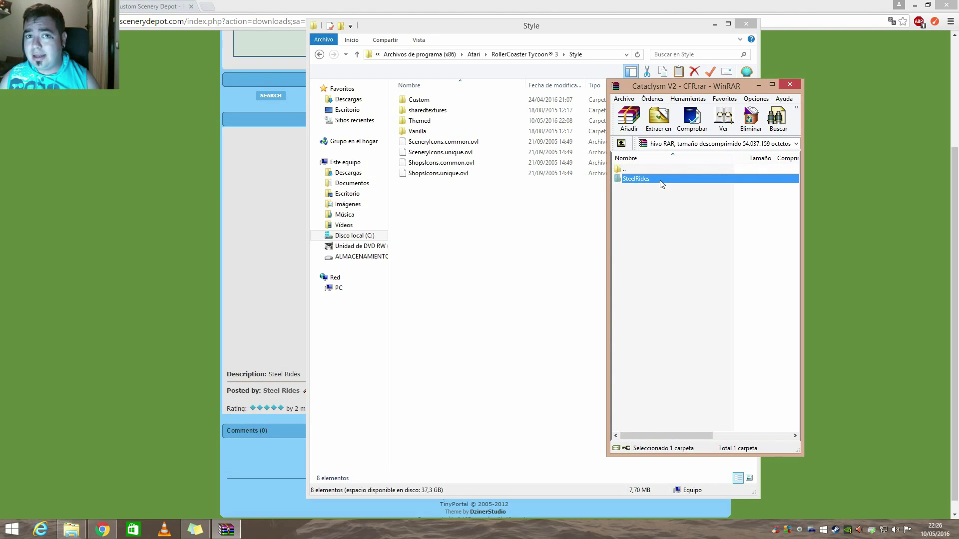
- Open the game's Style\Custom folder in File Explorer and locate its SteelRides folder
left_click_drag(660, 180, 438, 103)
double_click(438, 104)
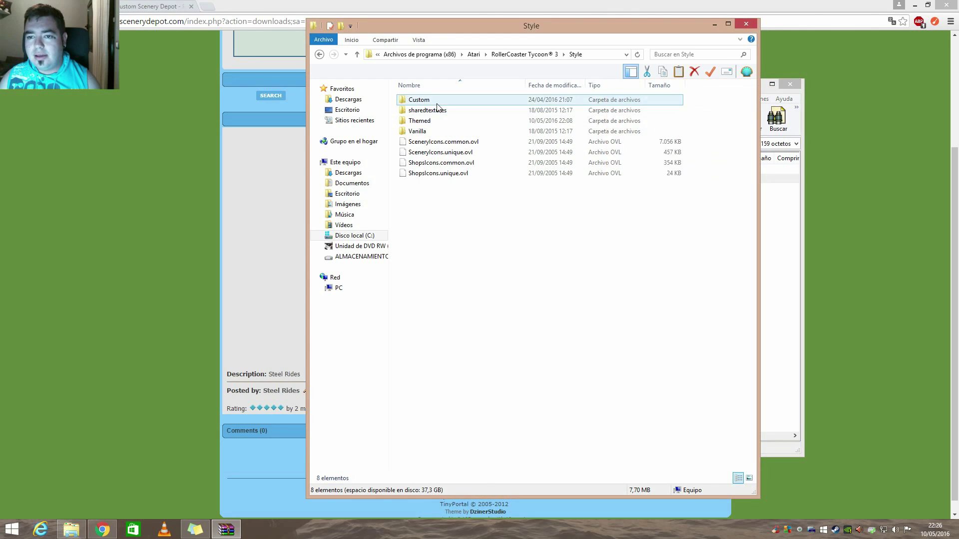
left_click(450, 185)
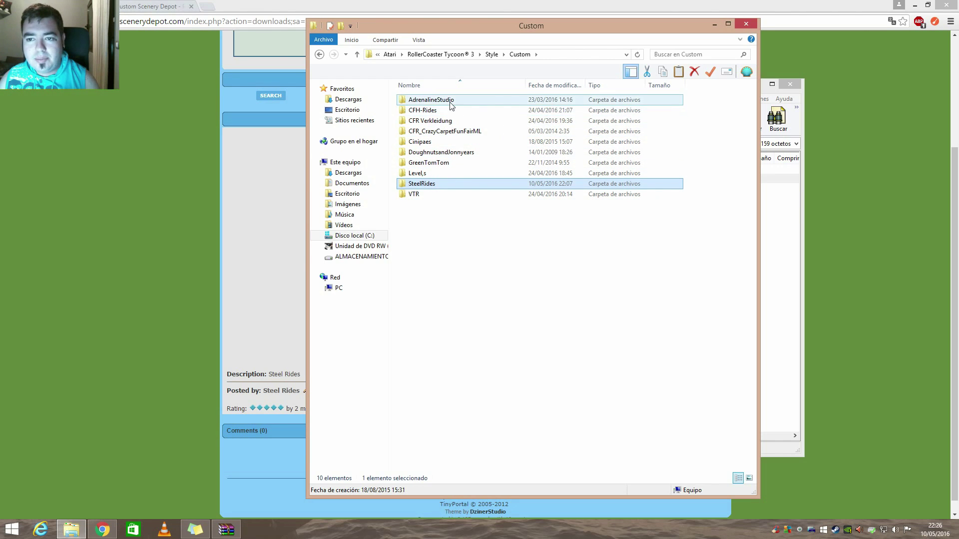
left_click(451, 257)
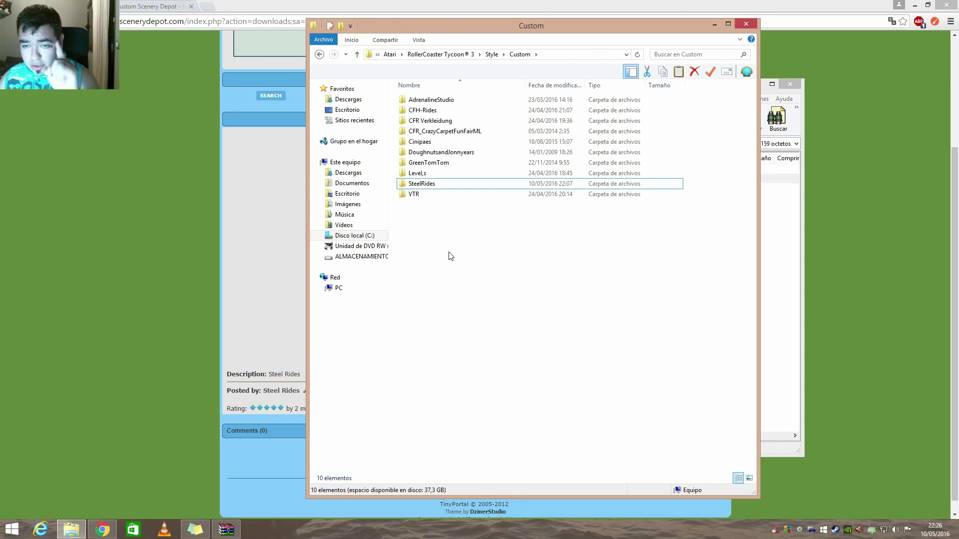
- Open the SteelRides folder inside the archive's Custom folder
left_click(777, 234)
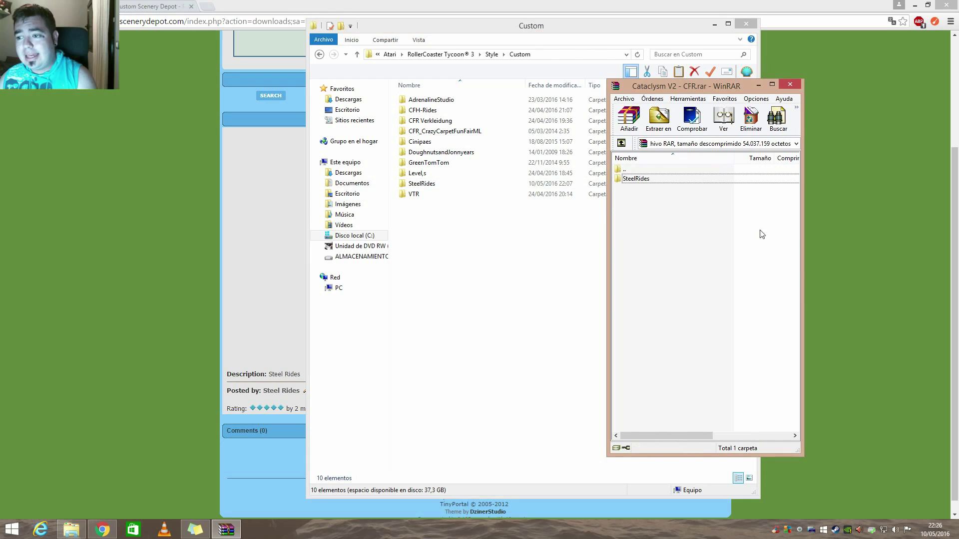
left_click(638, 179)
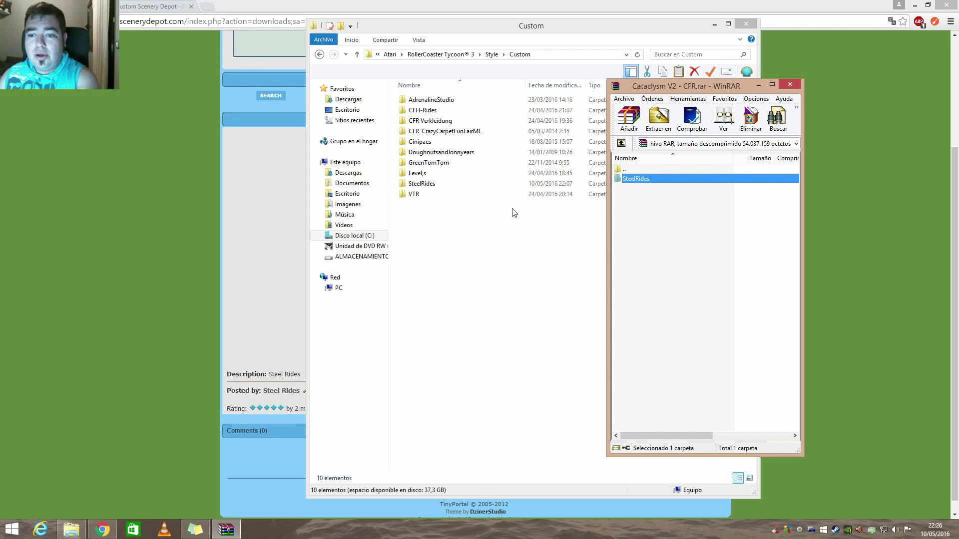
double_click(640, 178)
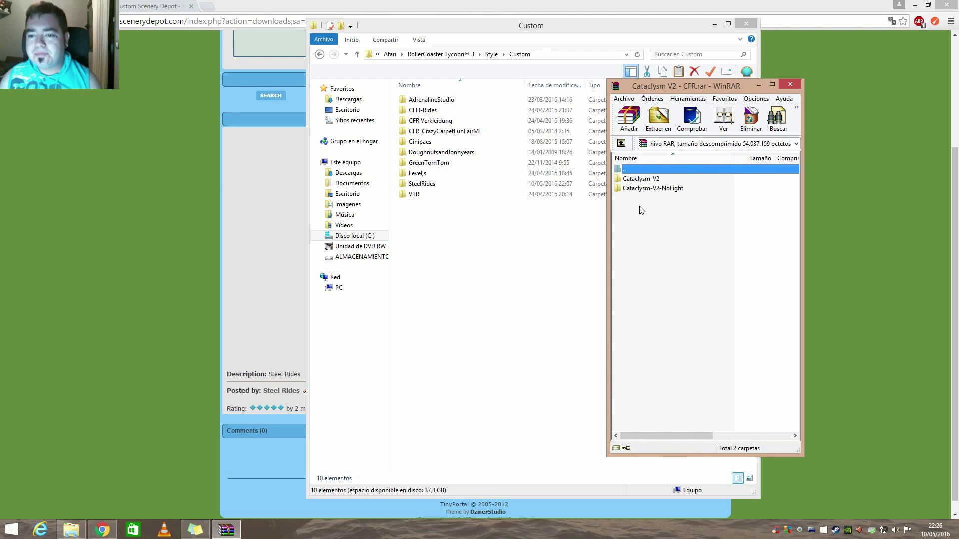
left_click(659, 209)
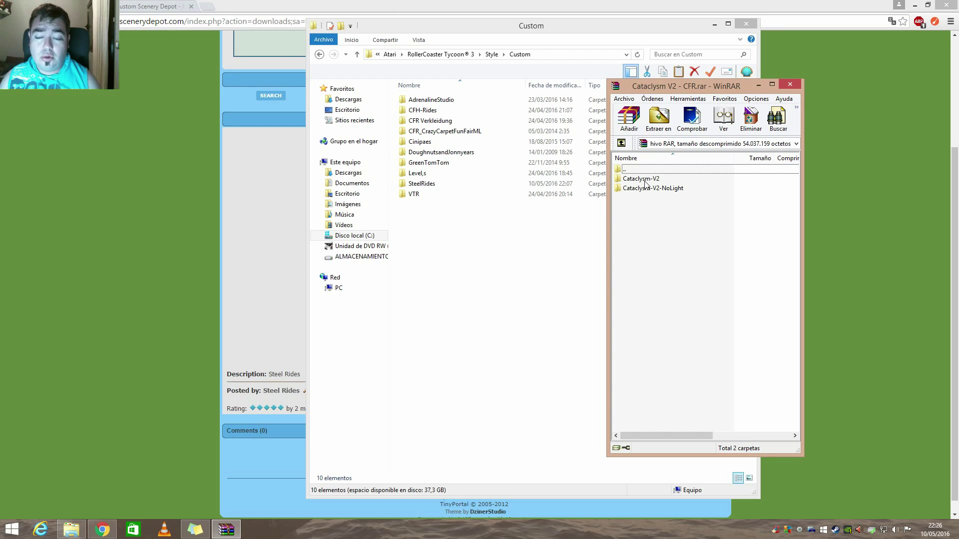
- Open the game's Custom\SteelRides folder and compare it with the archive's SteelRides folder, pointing out Cataclysm-V2
double_click(452, 185)
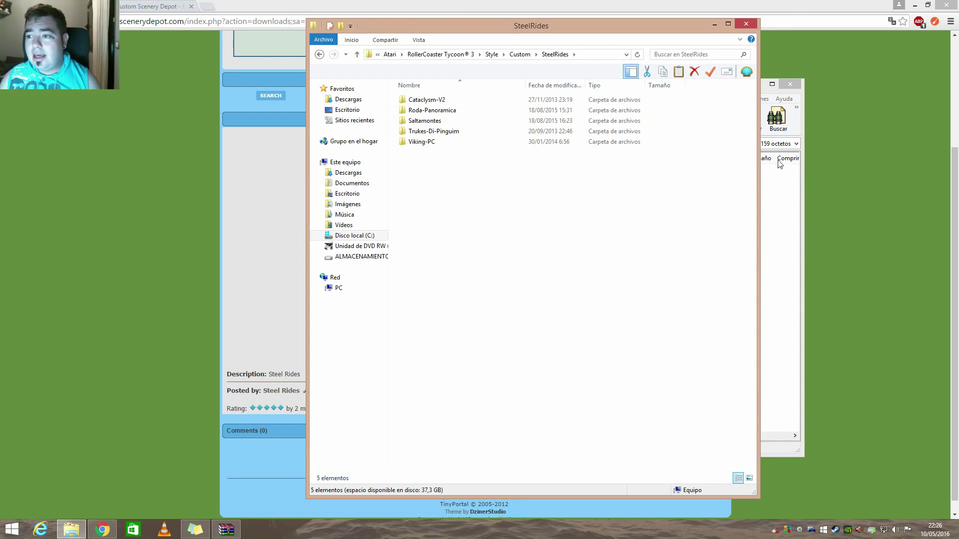
left_click(768, 87)
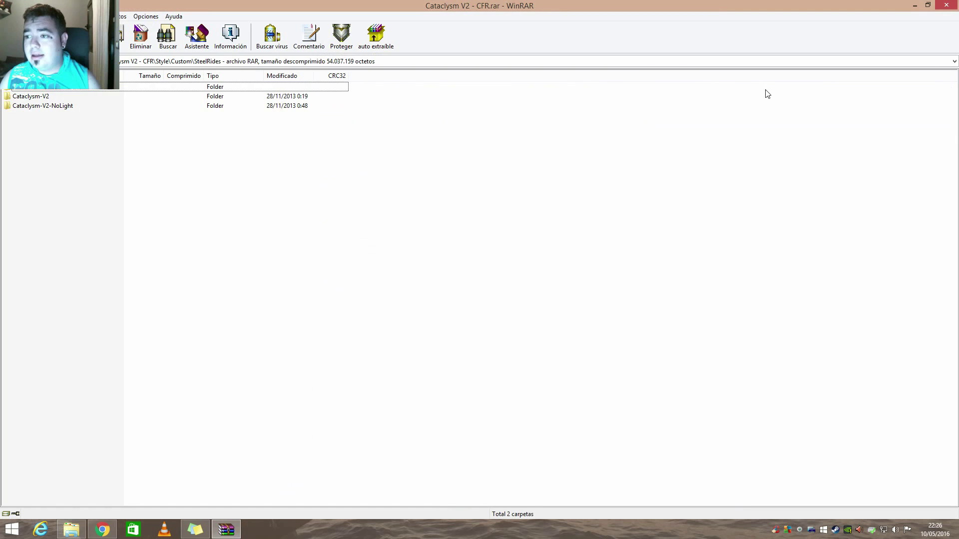
left_click(929, 6)
mouse_move(641, 179)
left_mouse_down()
mouse_move(530, 181)
mouse_move(475, 146)
mouse_move(601, 186)
mouse_move(641, 181)
left_mouse_up()
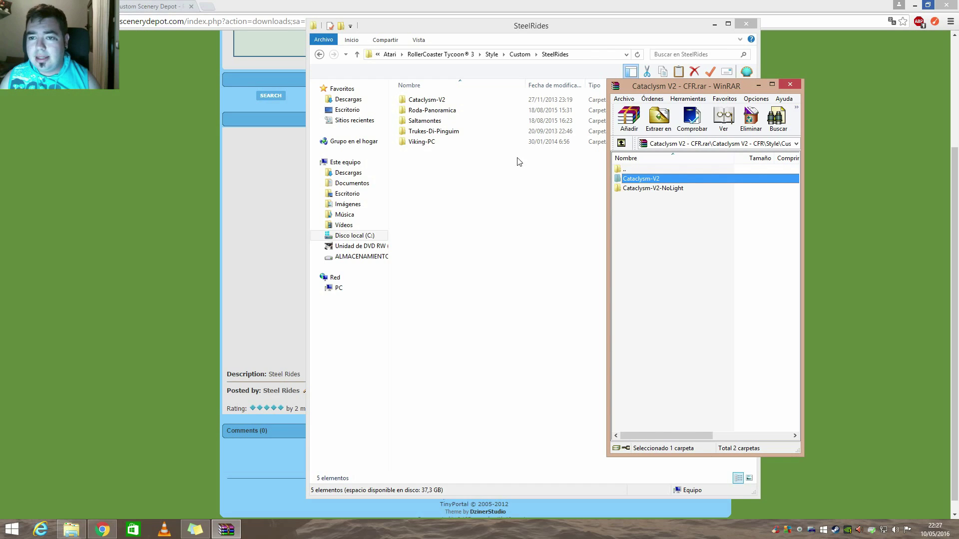
left_click(455, 221)
left_click(784, 254)
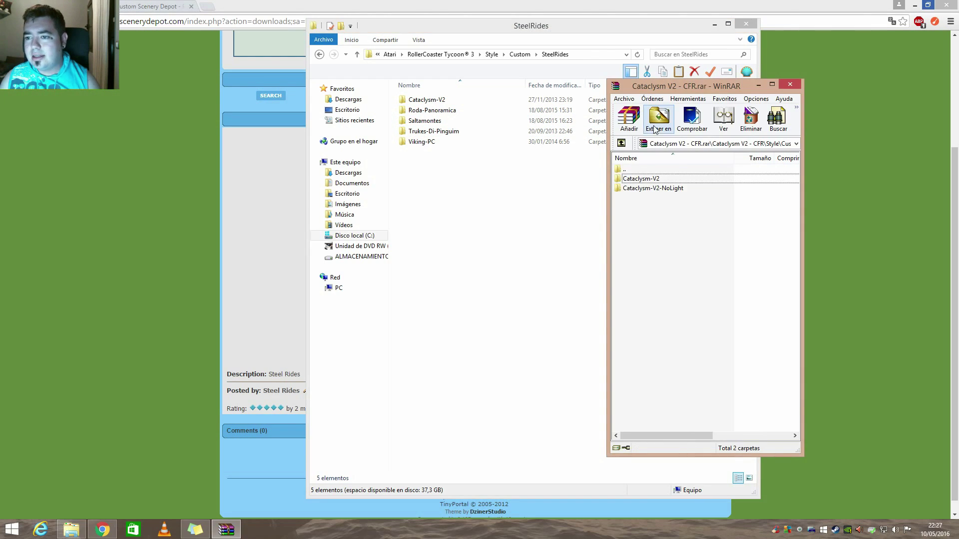
- Go back up to Style in the archive and select Themed, and open the game's Style\Themed folder in File Explorer
left_click(621, 143)
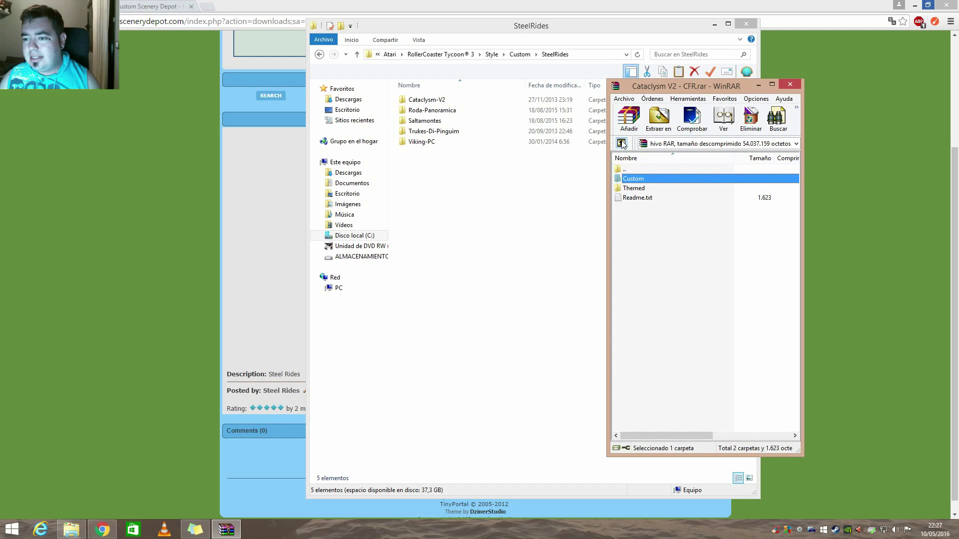
left_click(639, 191)
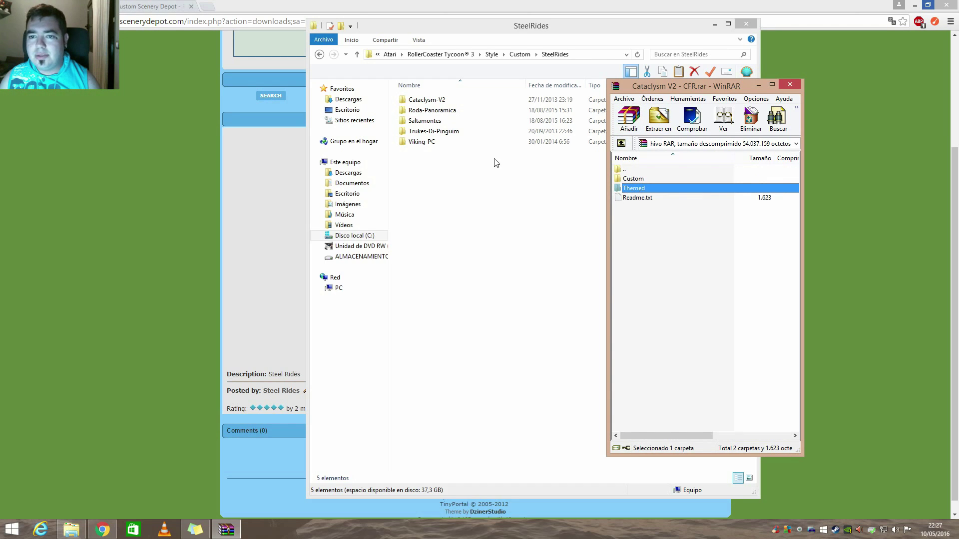
left_click(320, 59)
left_click(320, 57)
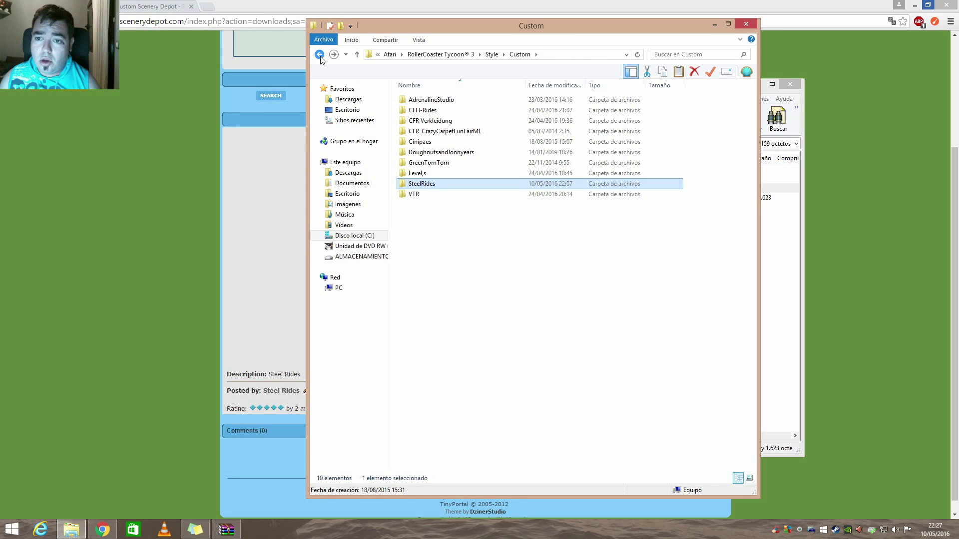
left_click(320, 56)
left_click(443, 122)
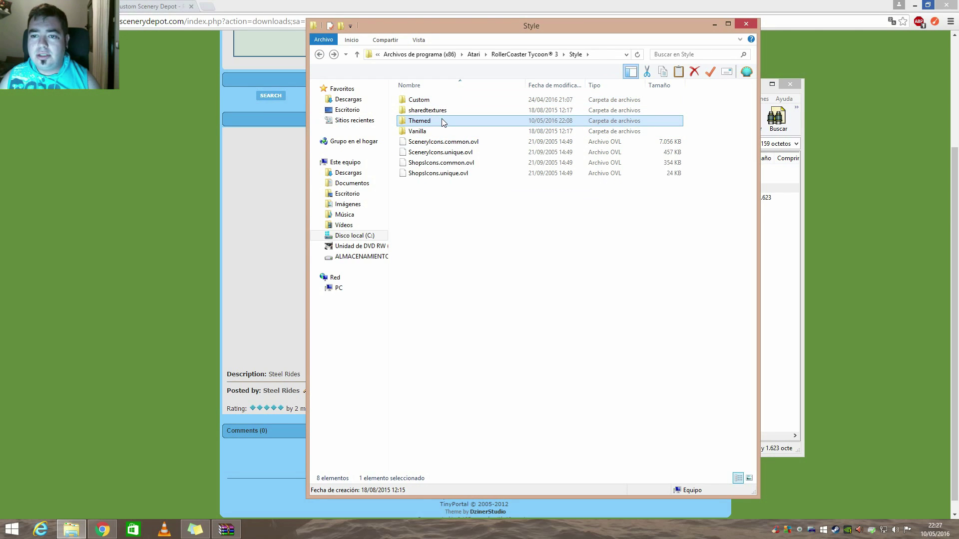
double_click(443, 122)
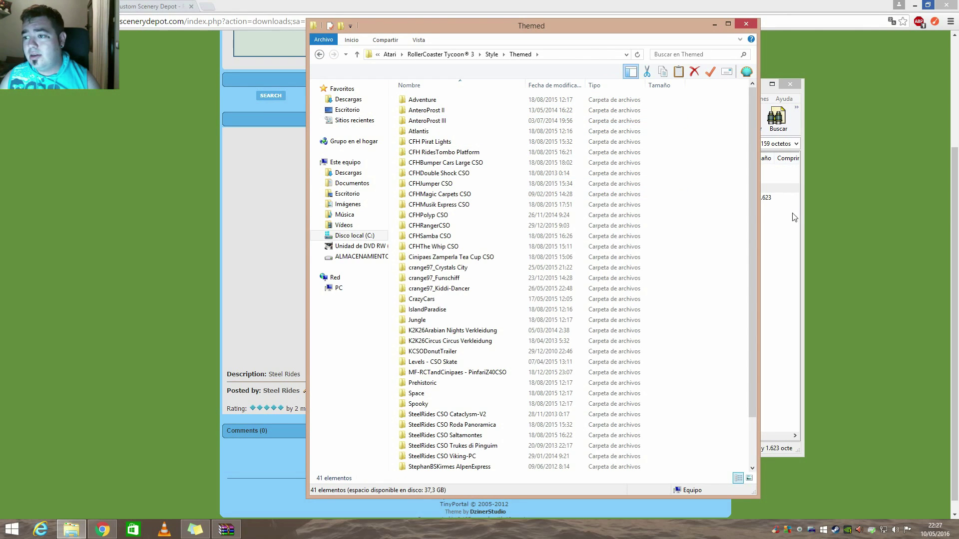
- Open the archive's Themed folder and point out the SteelRides CSO Cataclysm-V2 folder
left_click(787, 228)
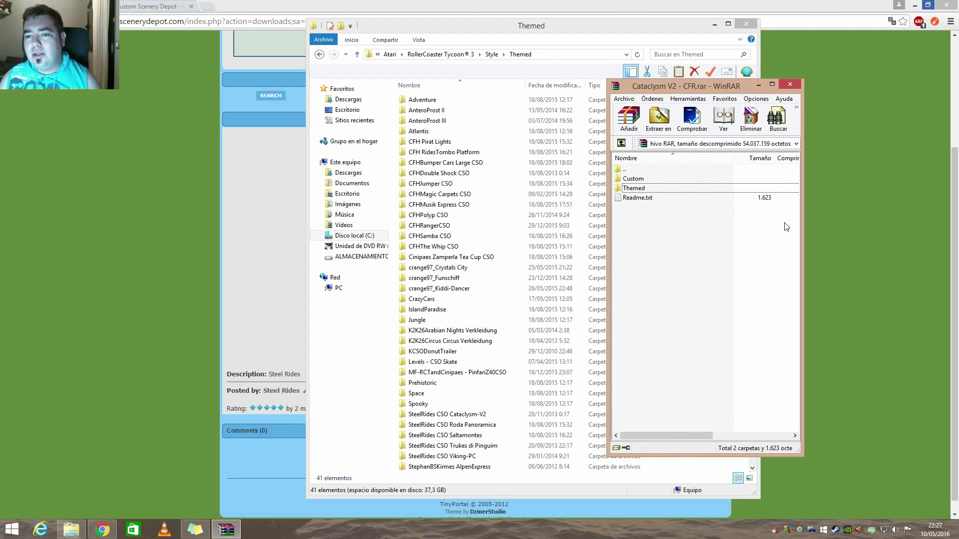
double_click(691, 188)
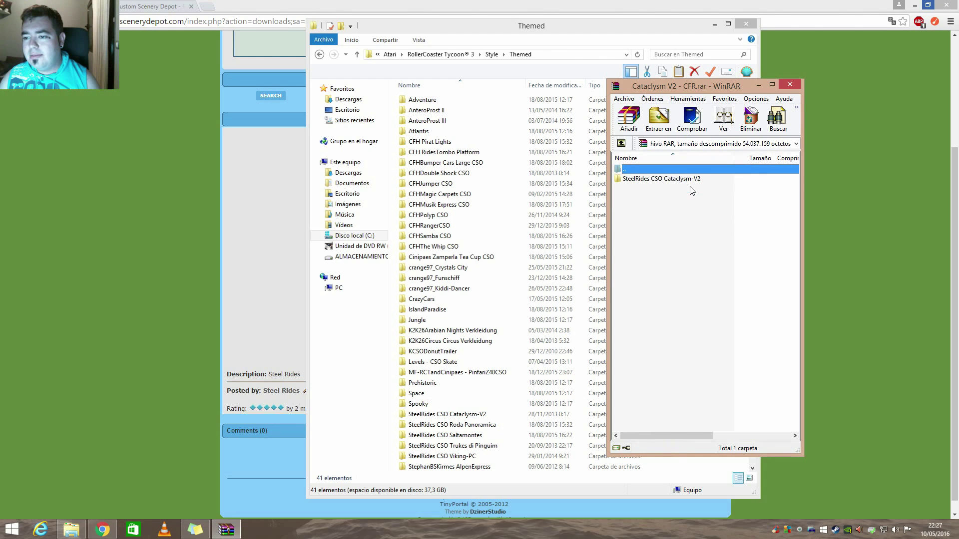
left_click_drag(661, 183, 680, 220)
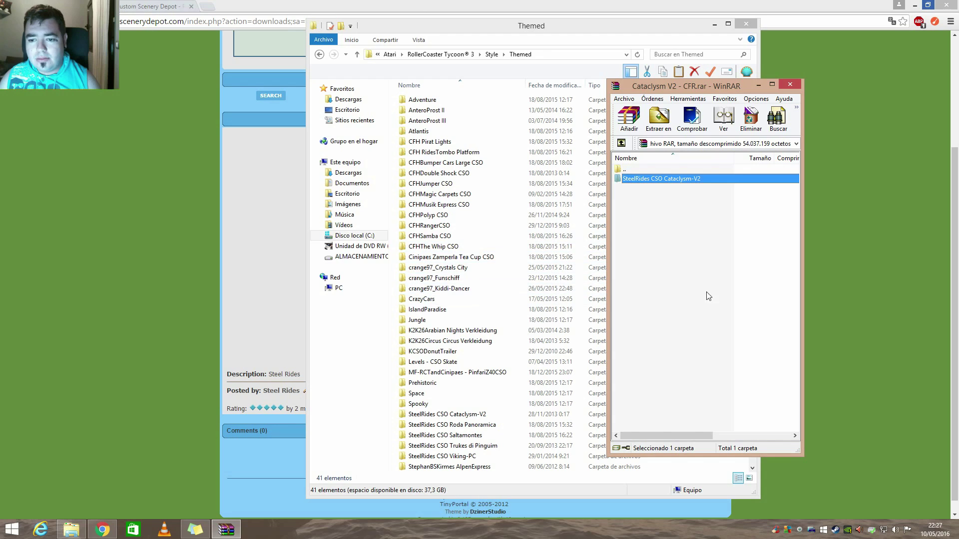
left_click(743, 250)
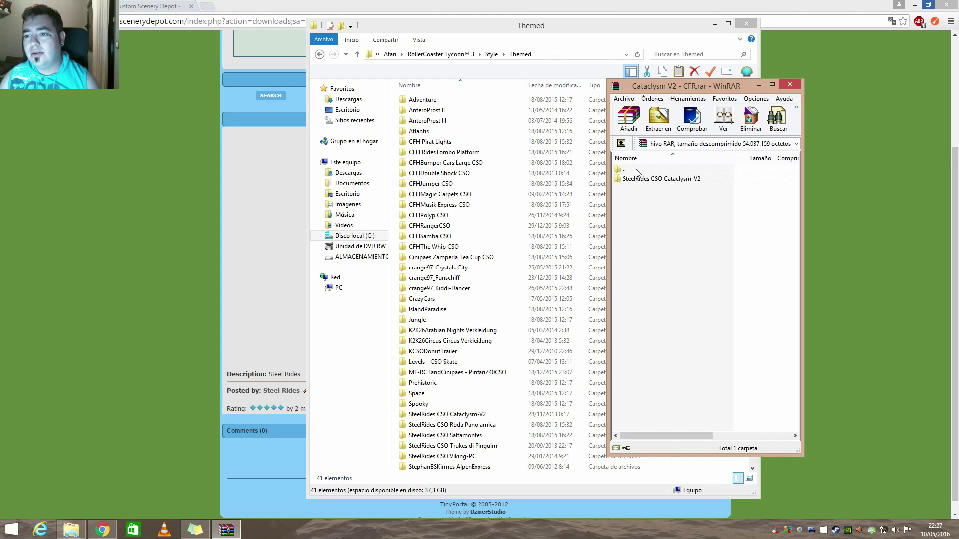
- Go back up to the archive's Style folder and point out its Custom and Themed folders
left_click(622, 143)
left_click(645, 242)
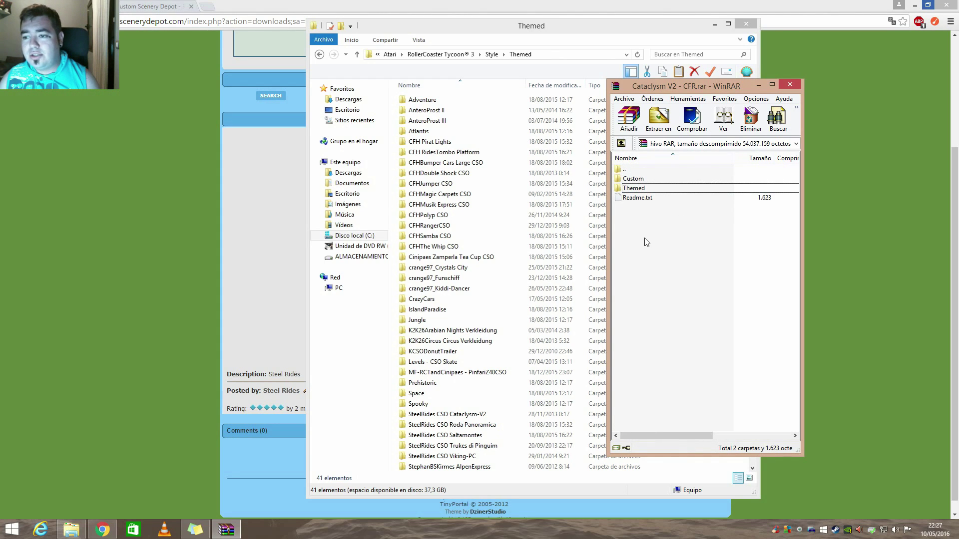
left_click(649, 190)
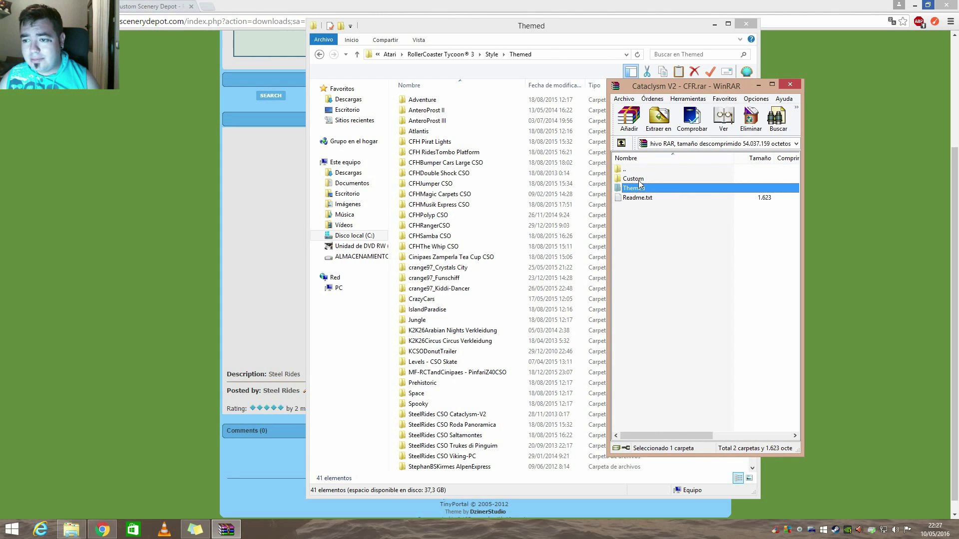
left_click(638, 181)
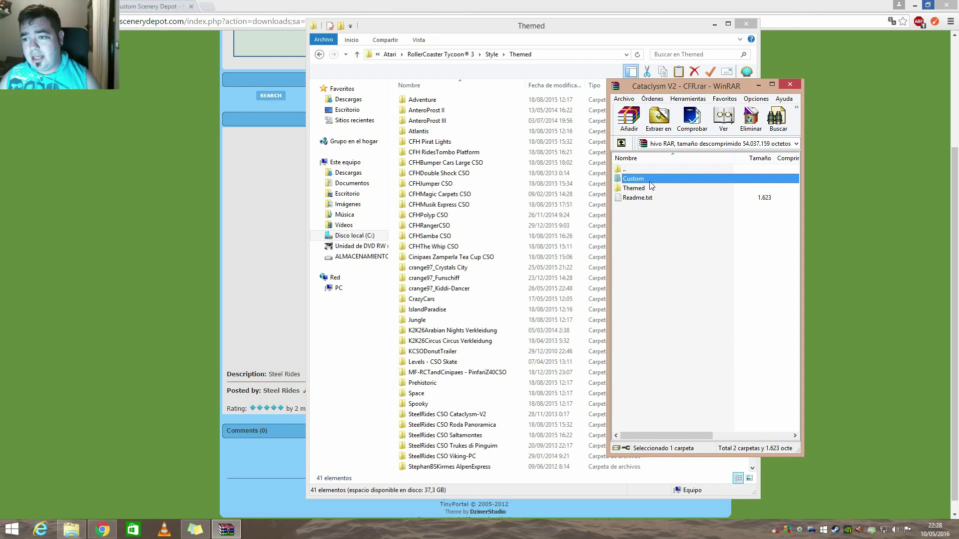
left_click(647, 188)
left_click(646, 219)
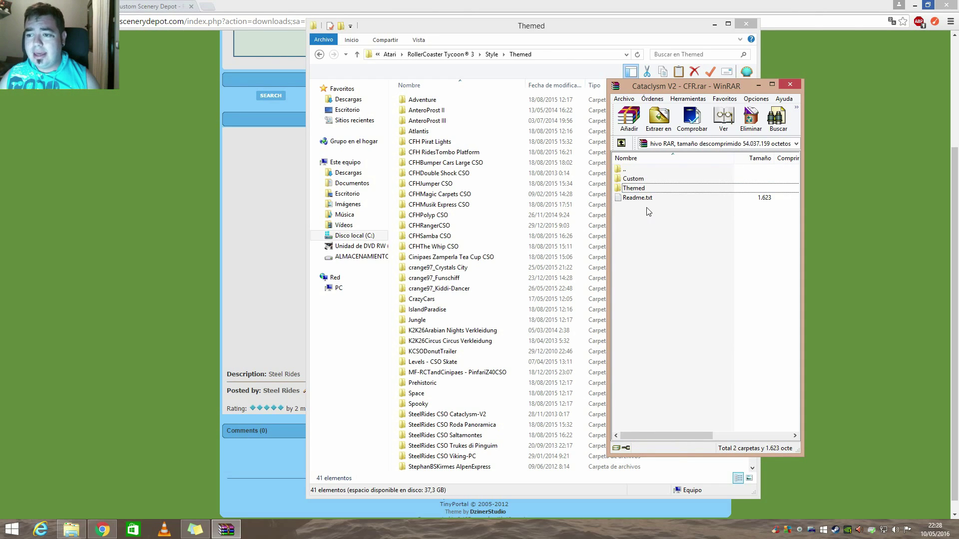
- Open Readme.txt from the archive and highlight the Custom / SteelRides source path in the English installation instructions
left_click(649, 198)
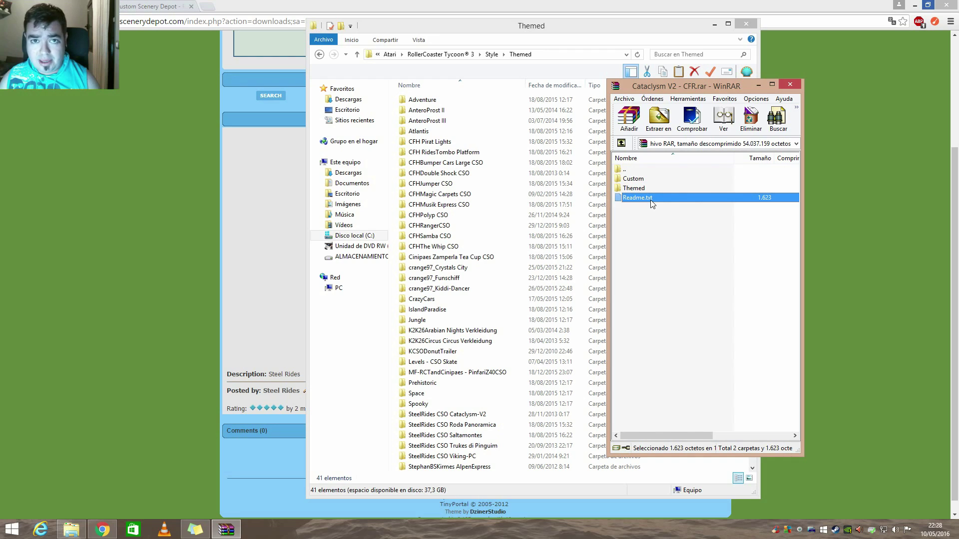
double_click(651, 199)
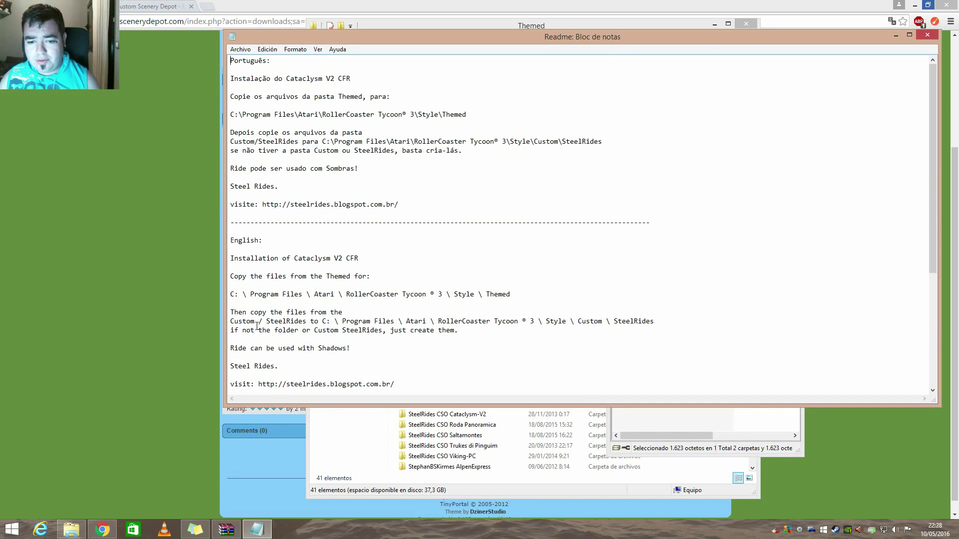
left_click_drag(259, 321, 230, 321)
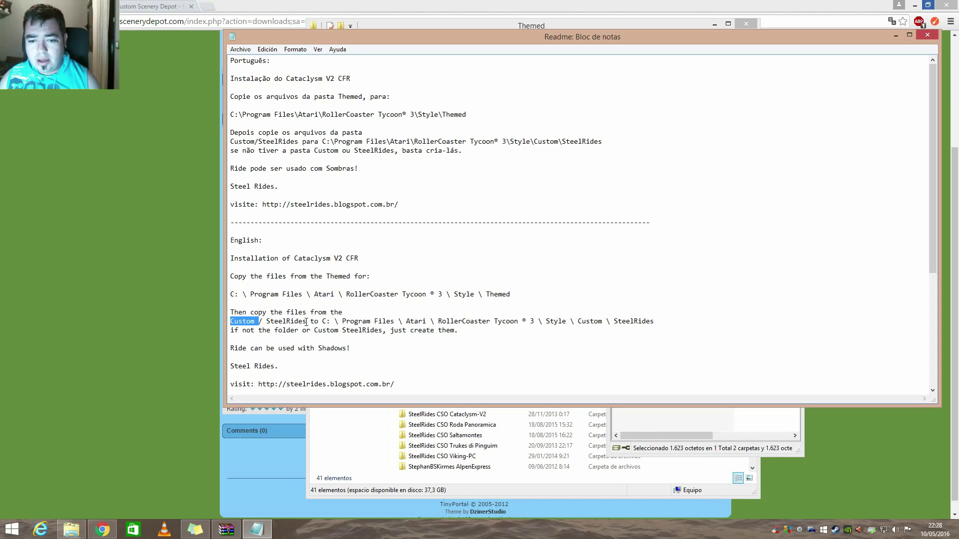
left_click_drag(306, 321, 231, 322)
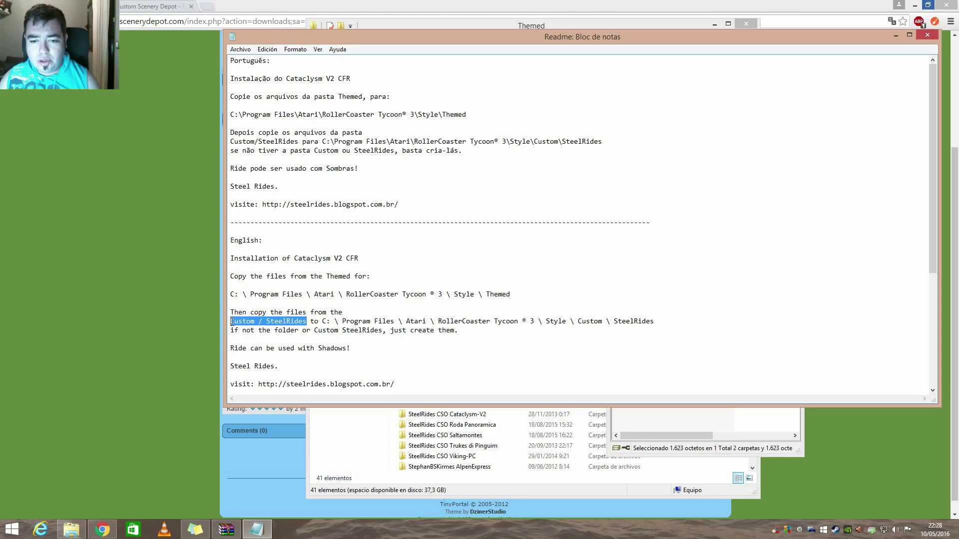
left_click(303, 322)
left_click_drag(312, 323, 272, 329)
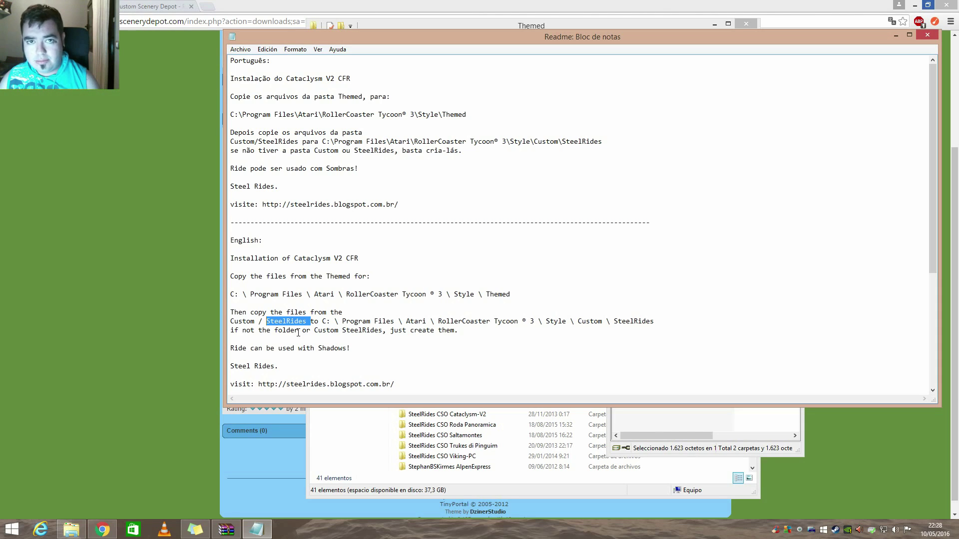
- Append \bumper to the Themed path in the Readme's Portuguese instructions as an example subfolder, and remove it again
left_click(484, 114)
key("shift+Up")
left_click(479, 112)
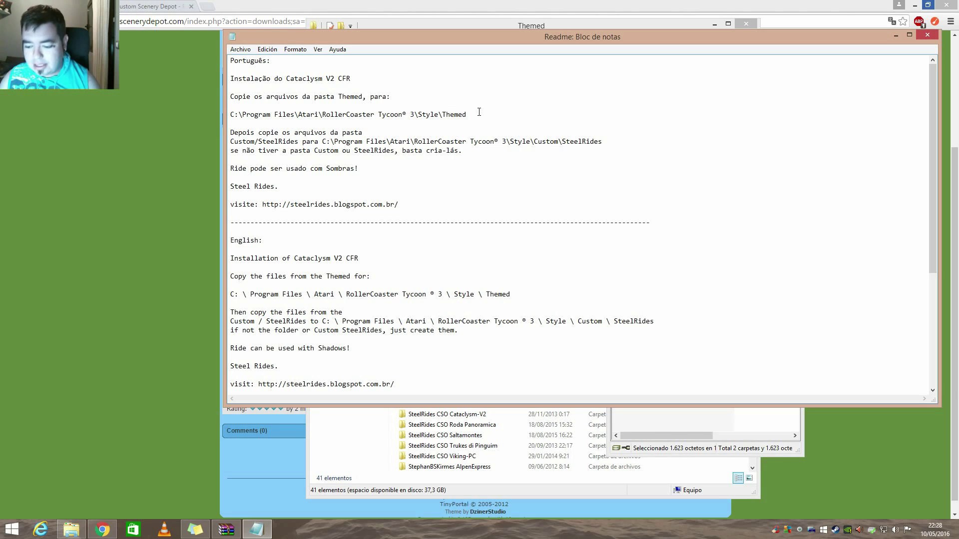
type("/")
key("BackSpace")
type("\\")
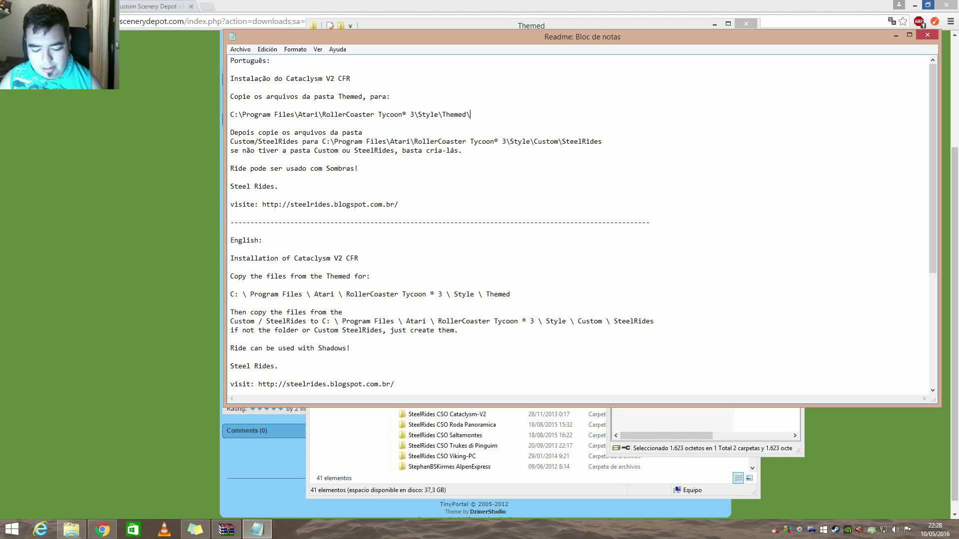
type("bumper")
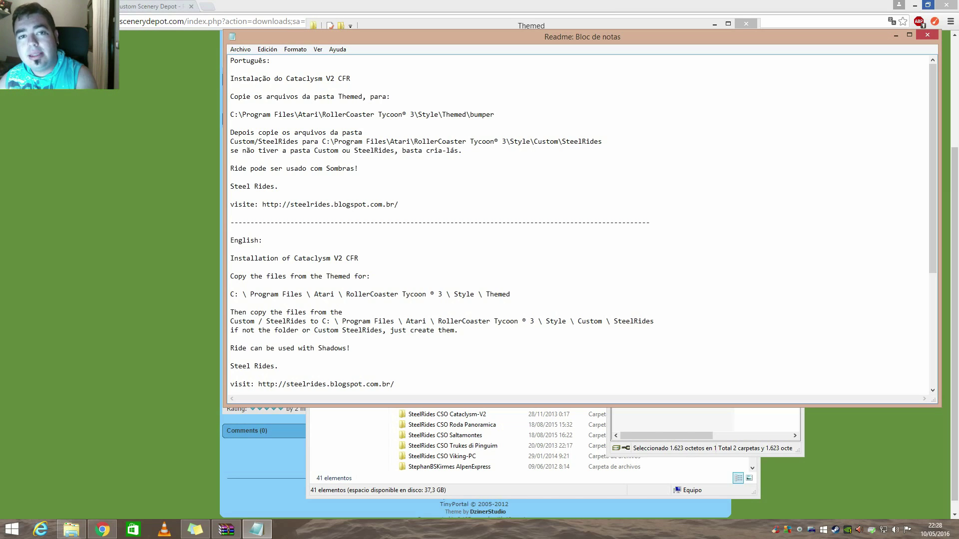
key("BackSpace")
key("BackSpace")
key("BackSpace")
key("BackSpace")
key("BackSpace")
key("BackSpace")
key("BackSpace")
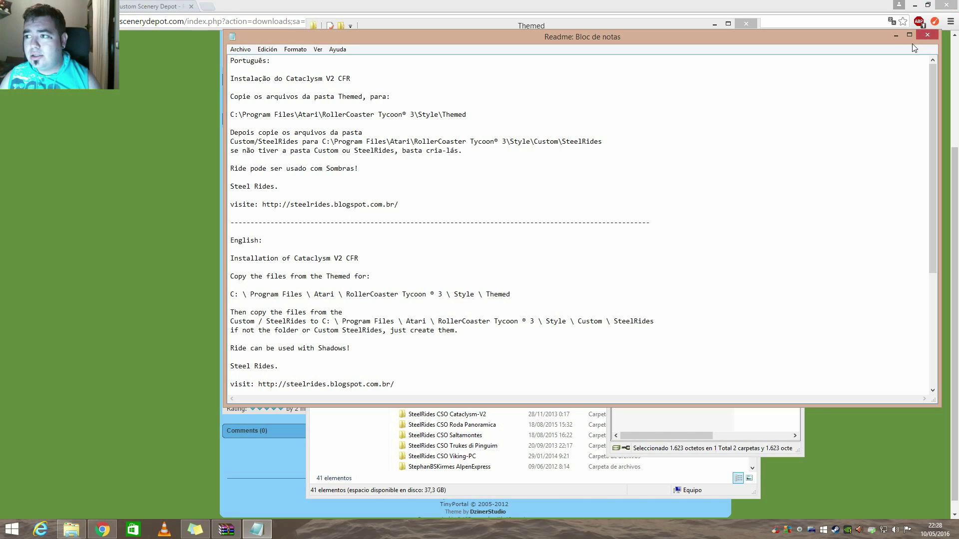
- Close the Readme without saving and inspect the files in the archive's Themed\SteelRides CSO Cataclysm-V2 folder, returning to Style
left_click(927, 35)
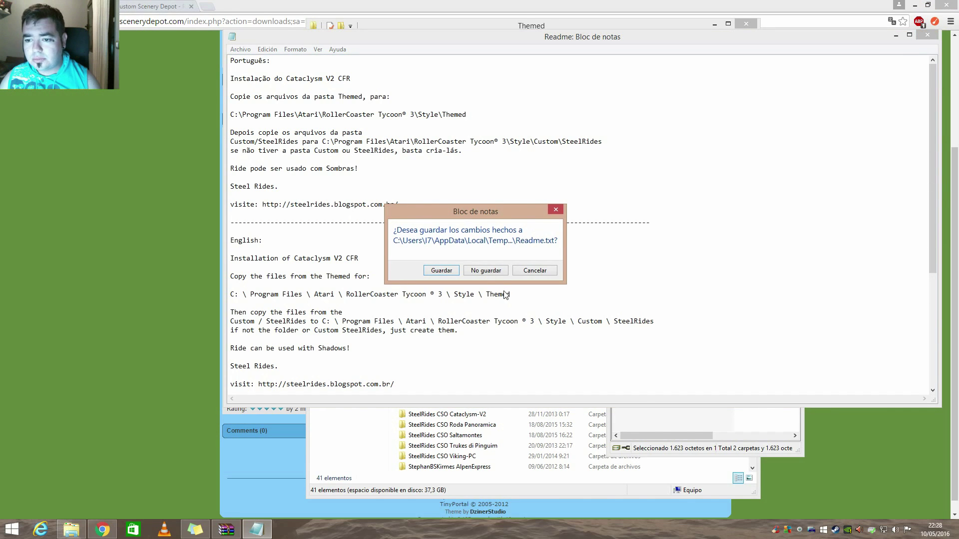
left_click(485, 270)
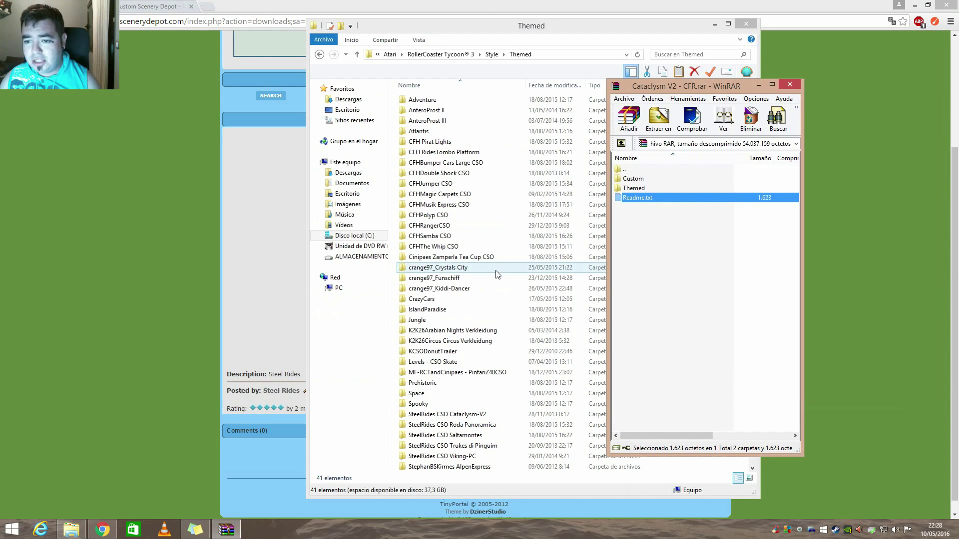
double_click(636, 191)
double_click(647, 179)
left_click_drag(639, 216, 628, 180)
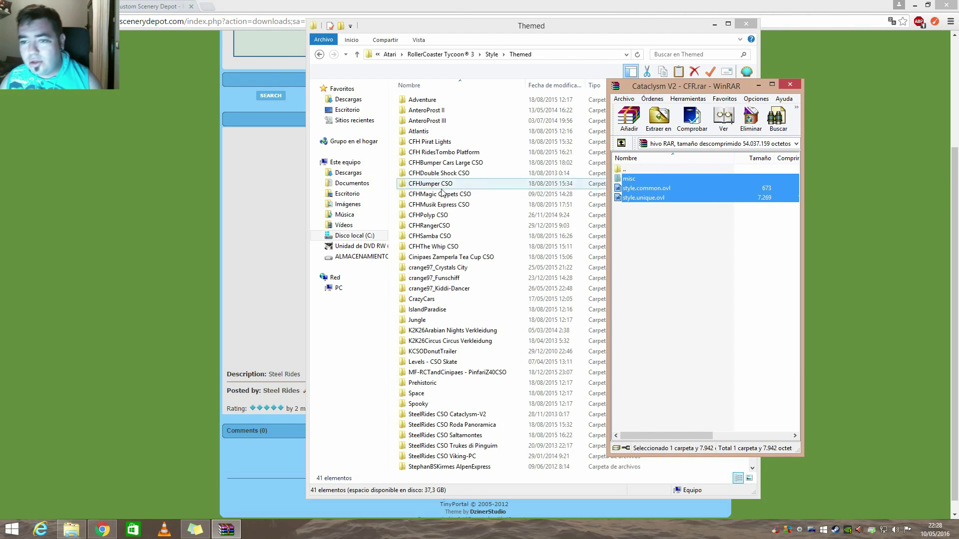
left_click(621, 144)
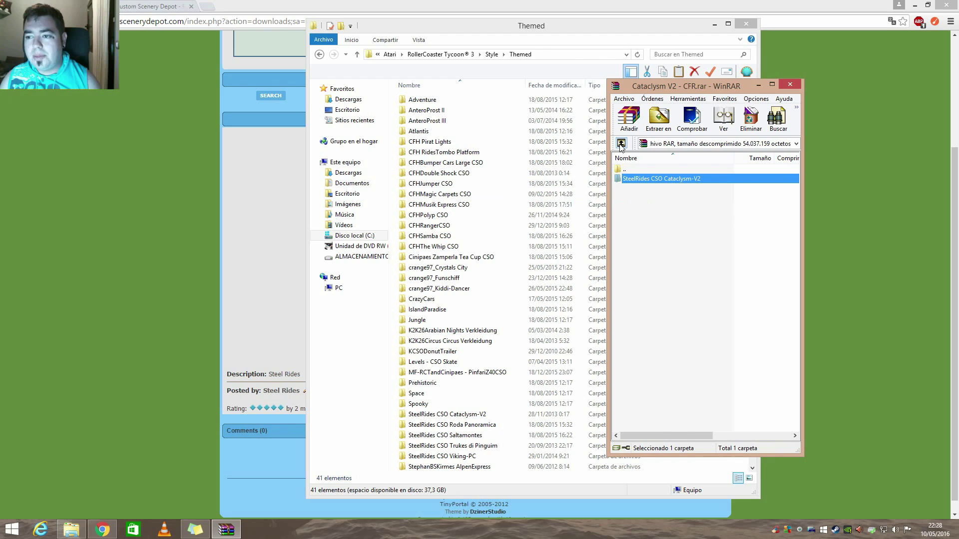
double_click(633, 179)
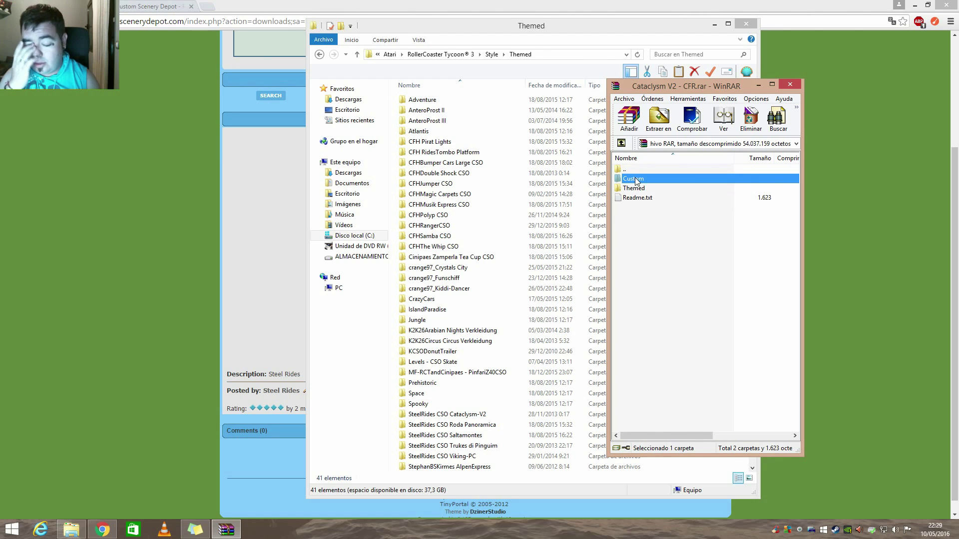
left_click(644, 217)
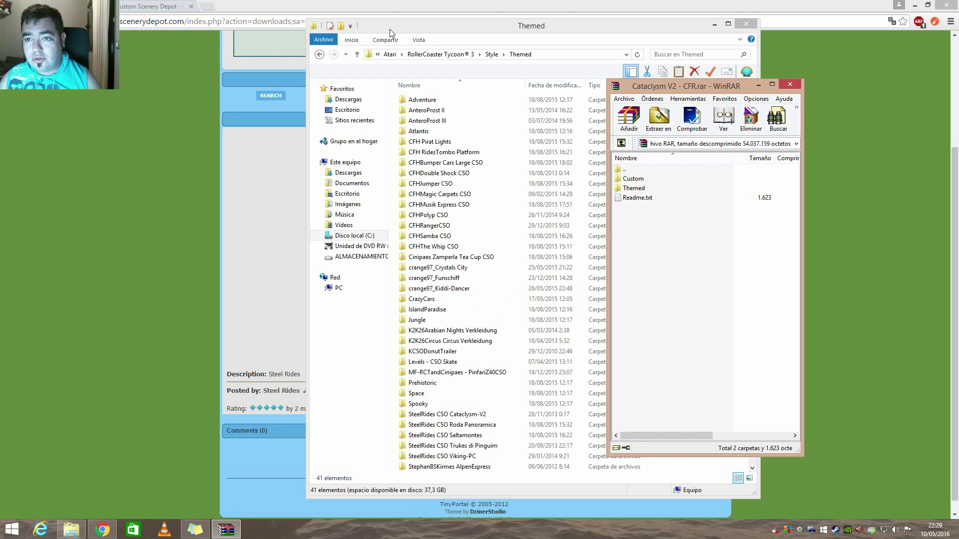
- Open the game's Style\Custom\SteelRides folder in File Explorer and point out the ride folders inside it
left_click(319, 54)
double_click(427, 99)
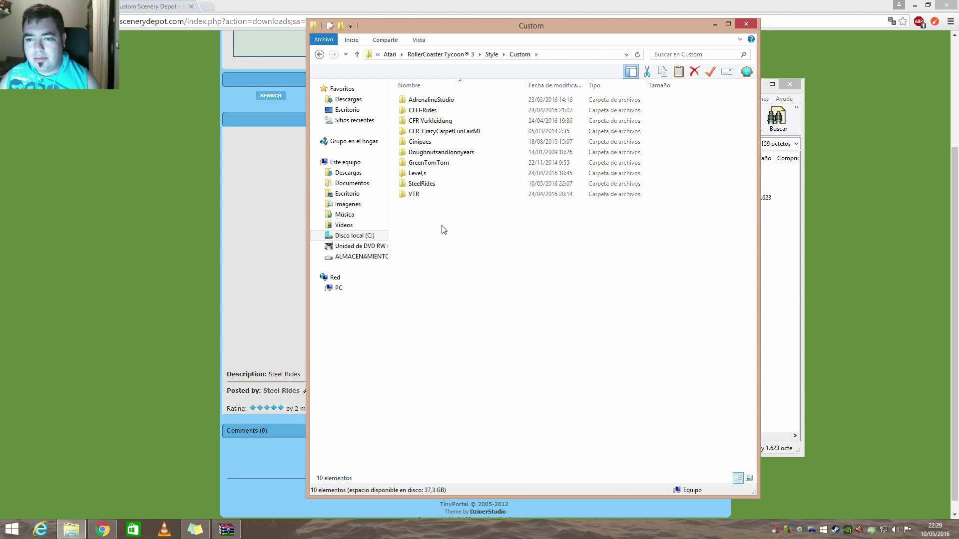
double_click(443, 185)
left_click_drag(443, 178, 444, 99)
left_click(435, 205)
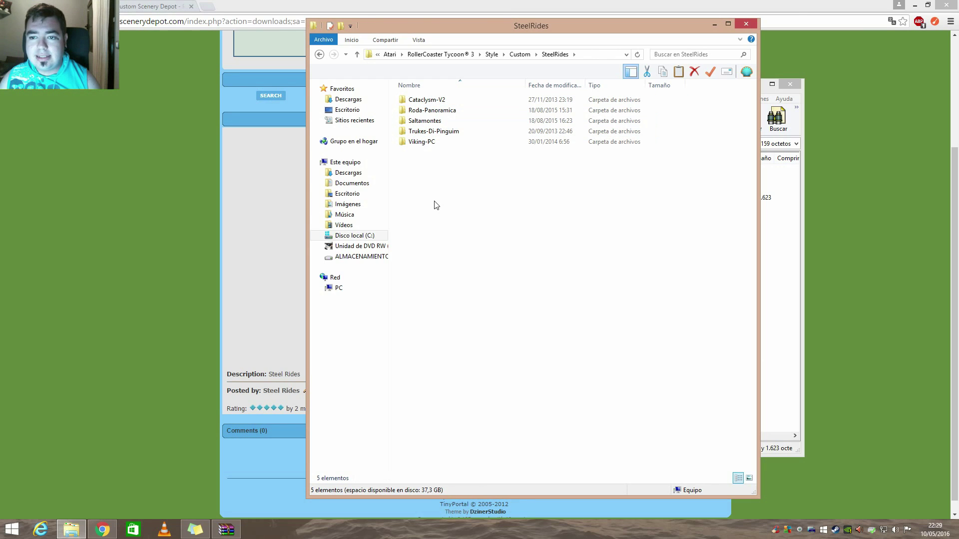
left_click(422, 122)
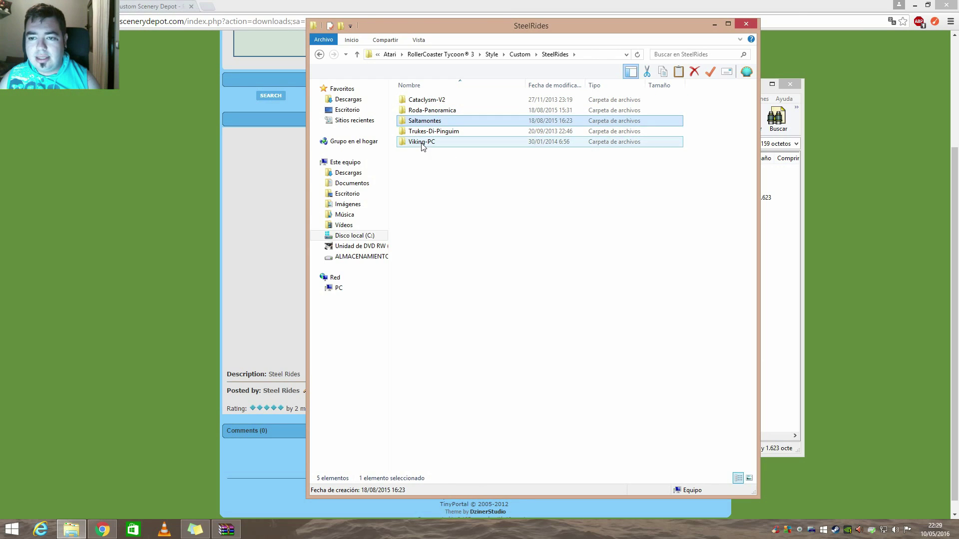
left_click(422, 144)
left_click(443, 175)
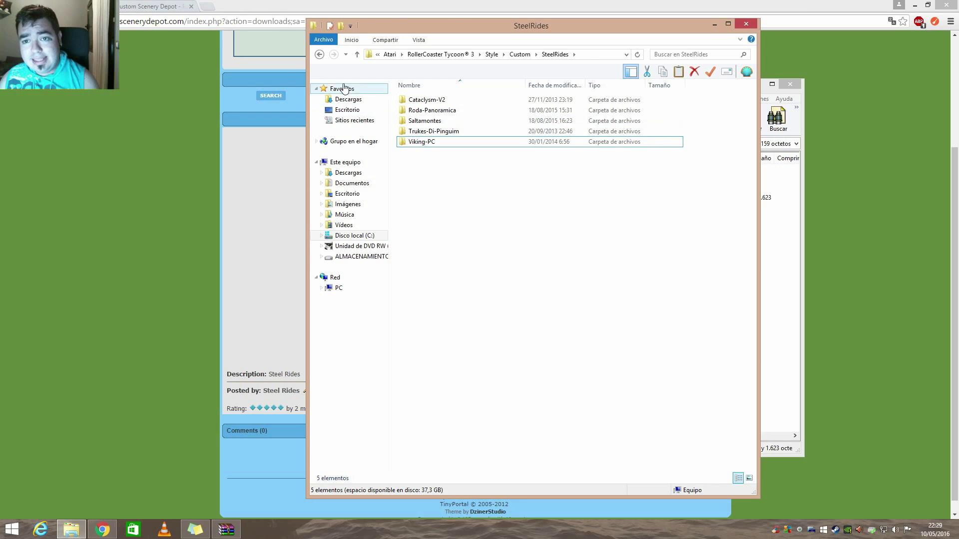
- Inspect the ride folders in the game's Custom\CFH-Rides folder and return to Custom
left_click(320, 55)
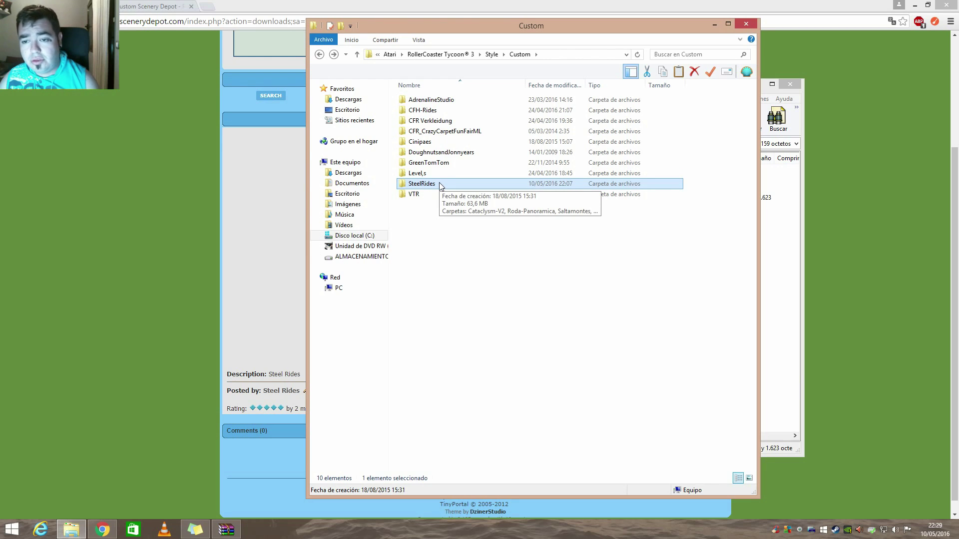
double_click(422, 110)
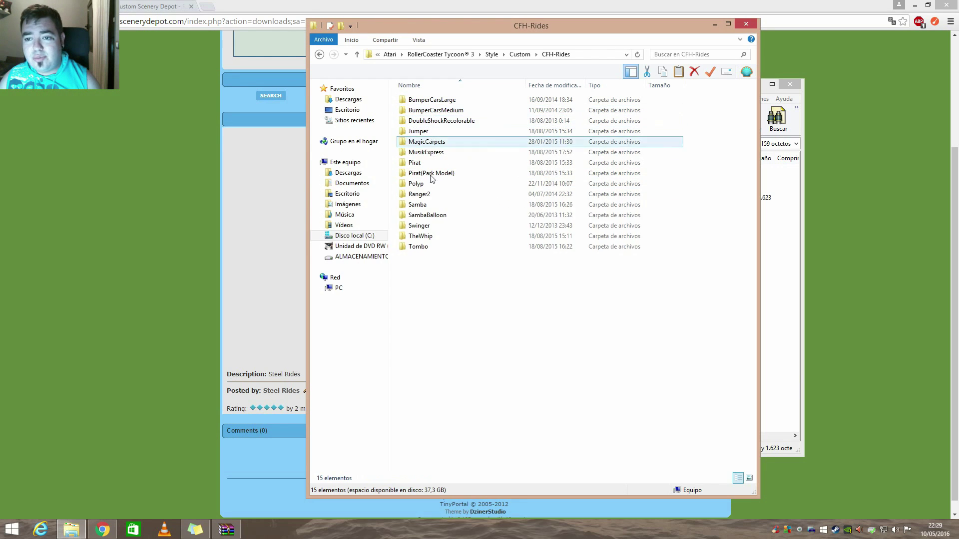
left_click_drag(438, 263, 438, 96)
left_click(320, 54)
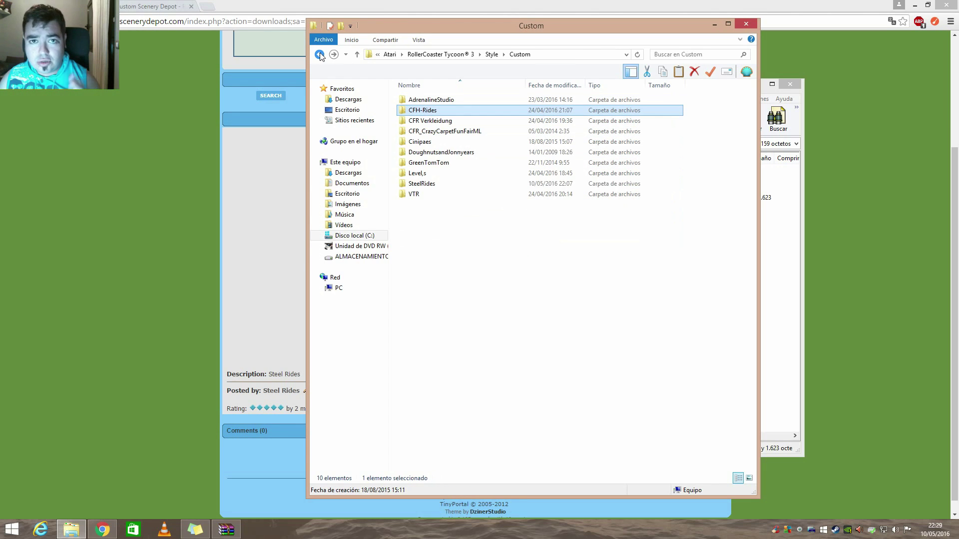
left_click(481, 239)
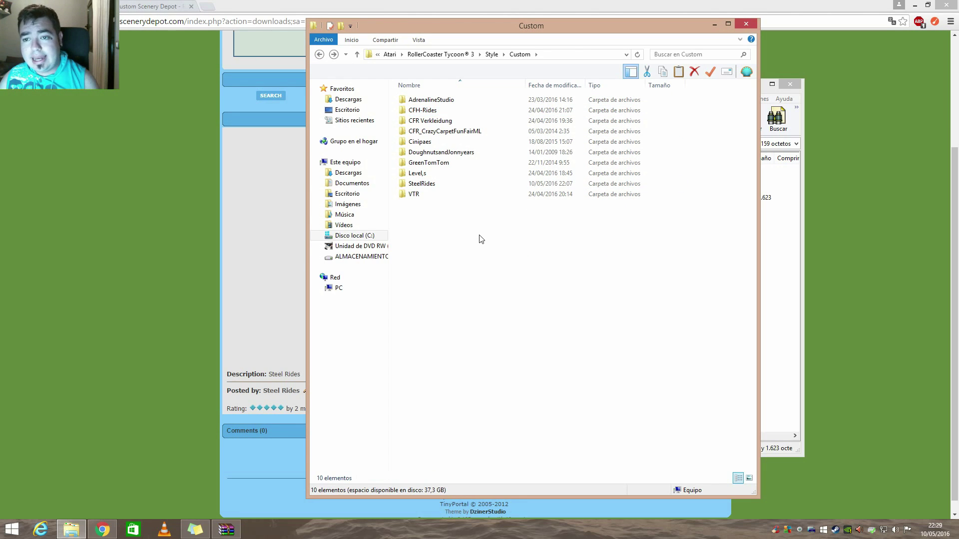
- Point out Readme.txt in the archive, minimize the Custom folder window and close WinRAR
left_click(777, 306)
left_click(637, 198)
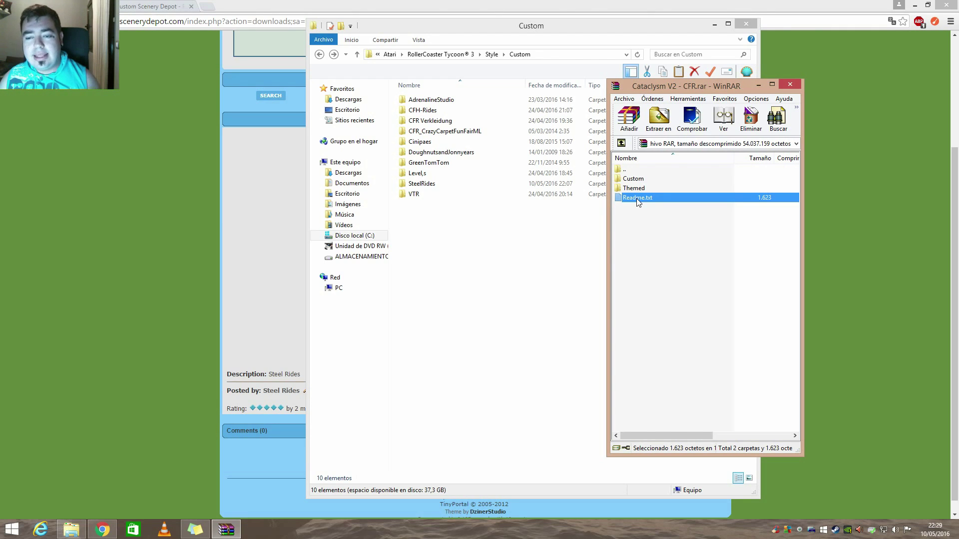
left_click(454, 222)
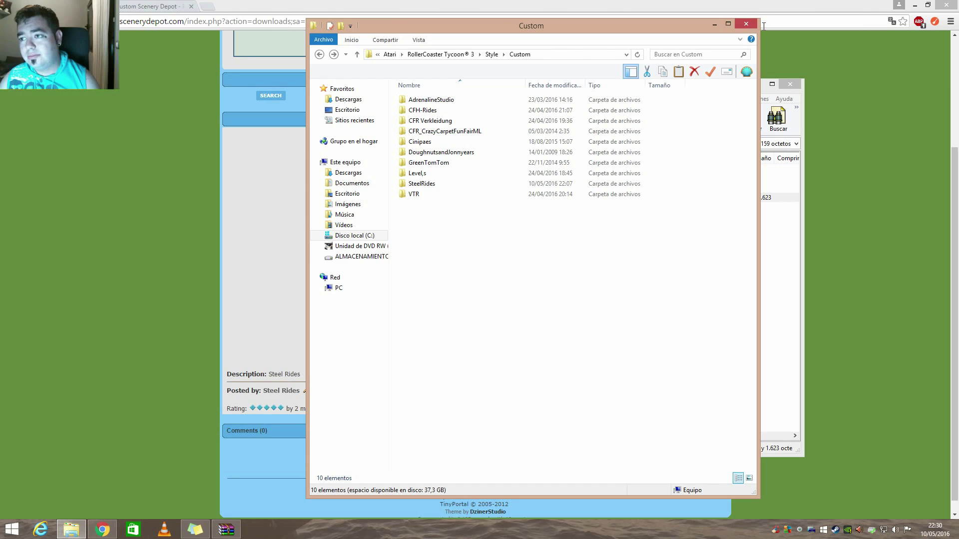
left_click(717, 24)
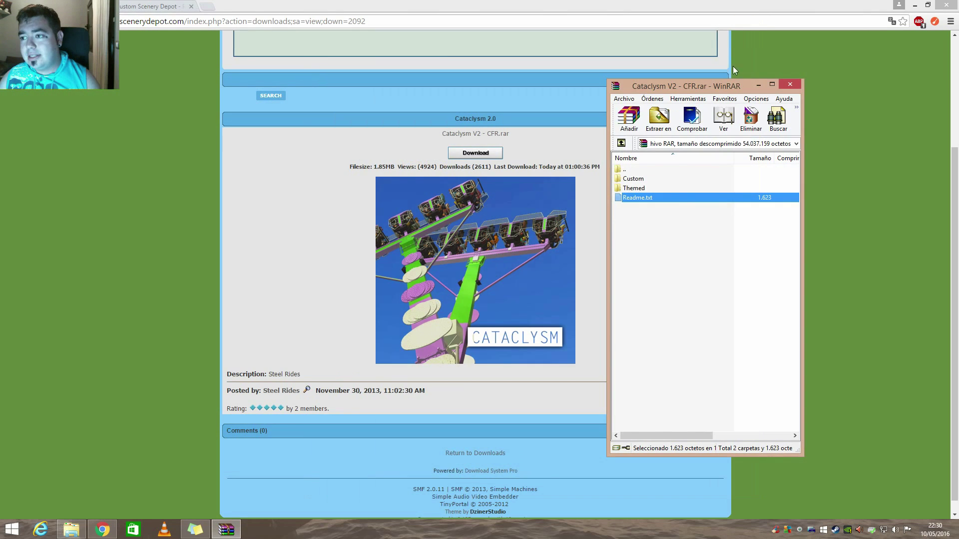
left_click(789, 85)
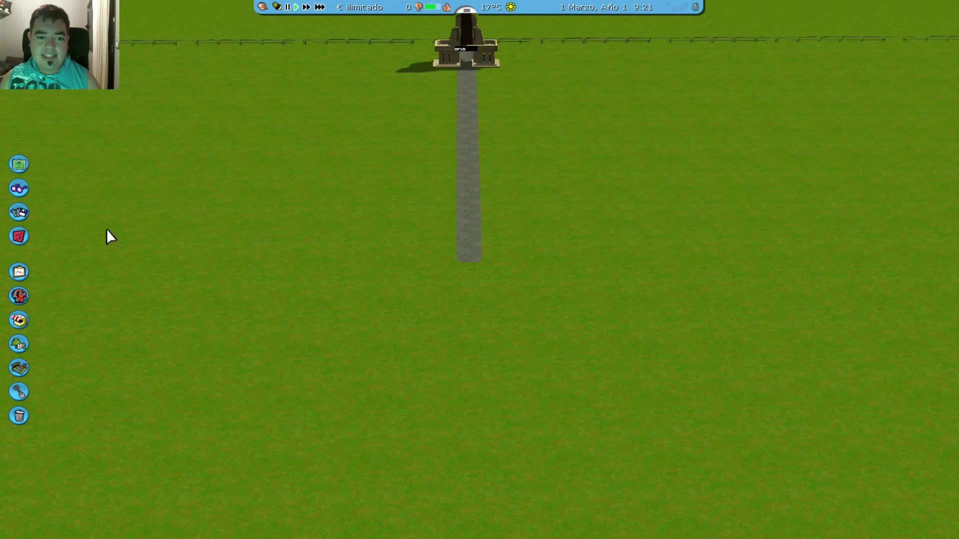
- Find Cataclysm-V2 in the game's ride list and select it for placement
left_click(18, 297)
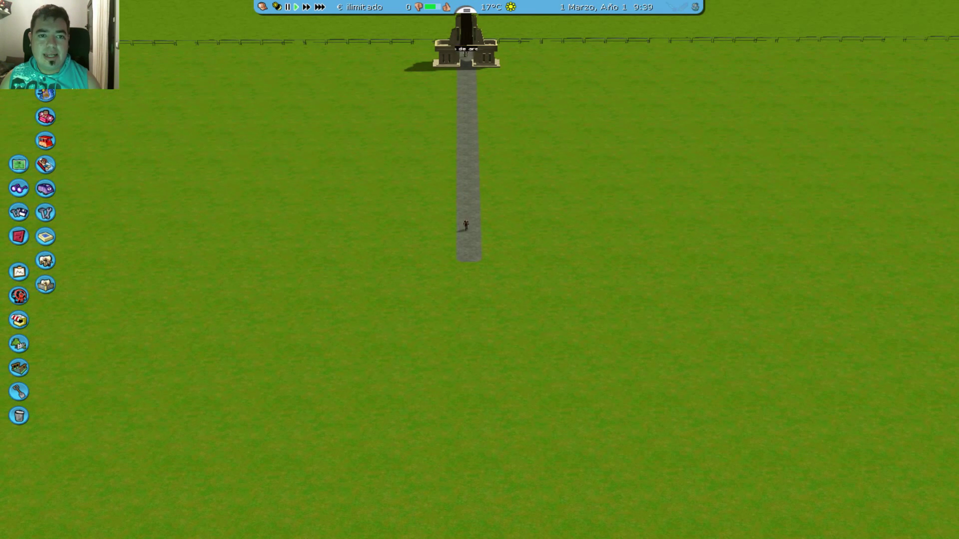
left_click(46, 68)
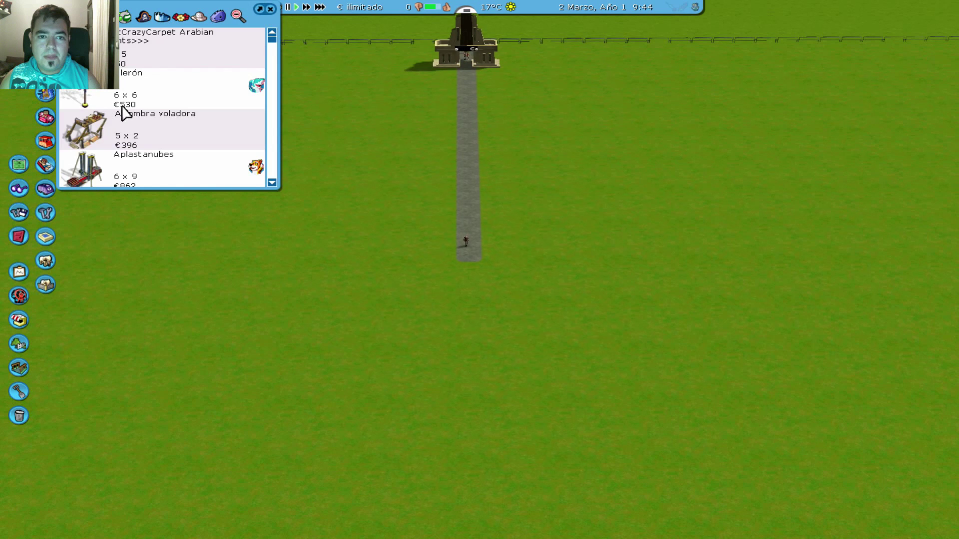
scroll(162, 106, "down", 7)
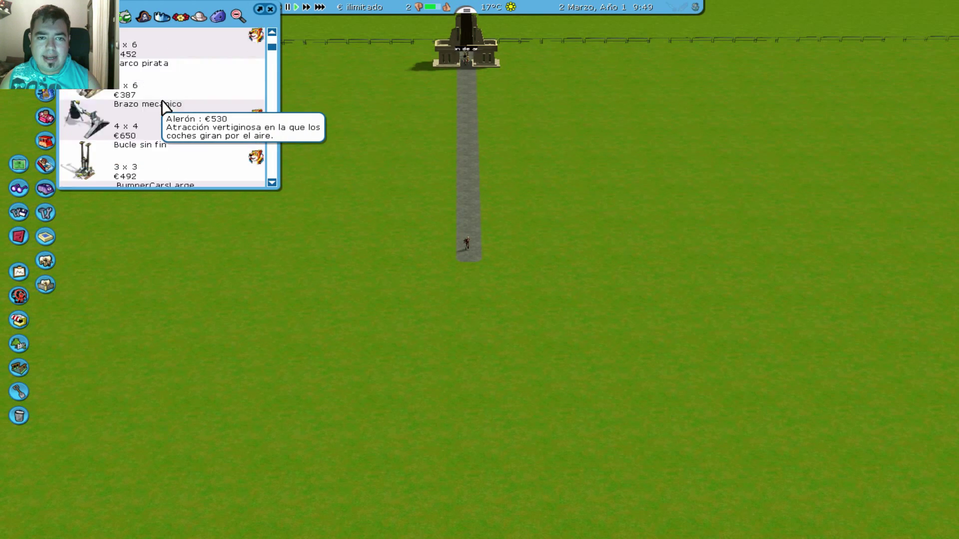
scroll(163, 106, "down", 4)
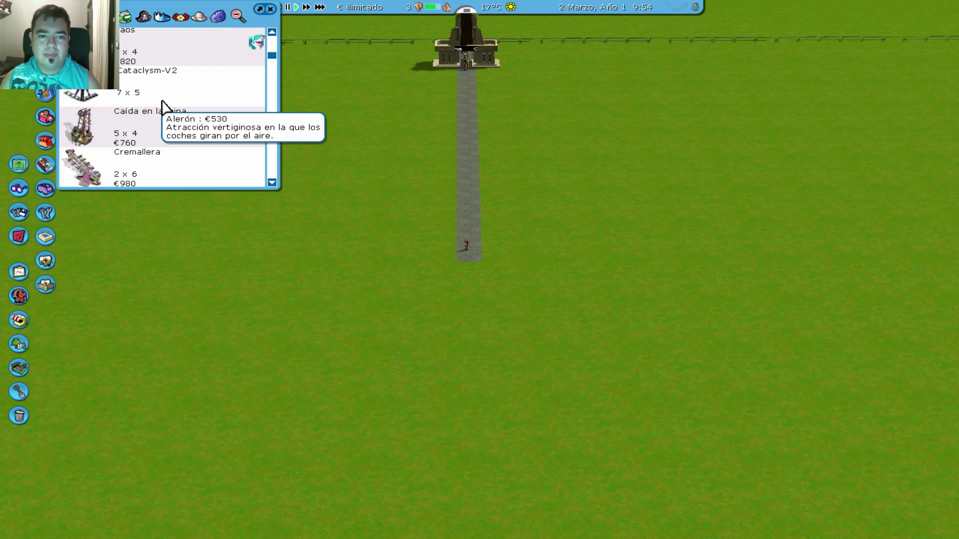
left_click(162, 105)
left_click(81, 95)
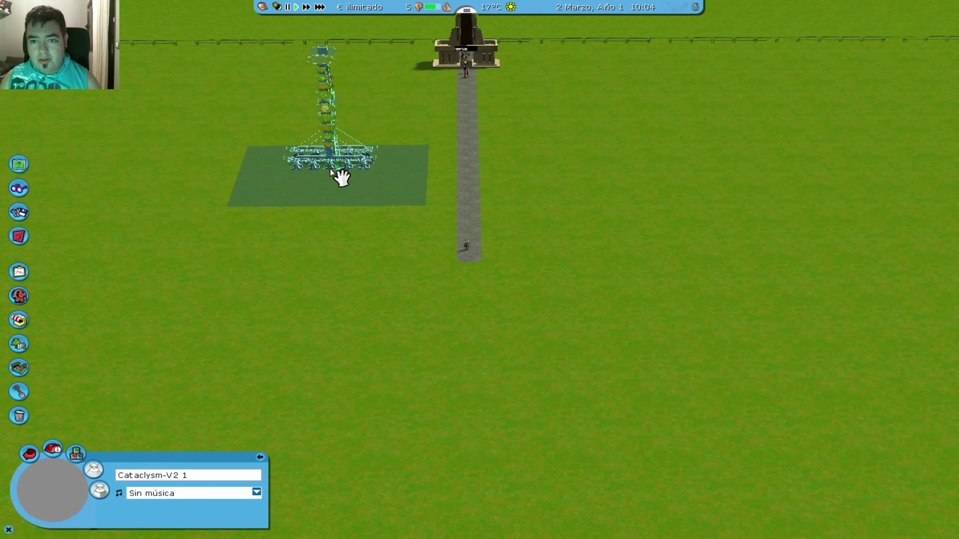
- Place the Cataclysm-V2 ride beside the path and add its entrance and exit on the side facing the path
key("z")
right_click(649, 184)
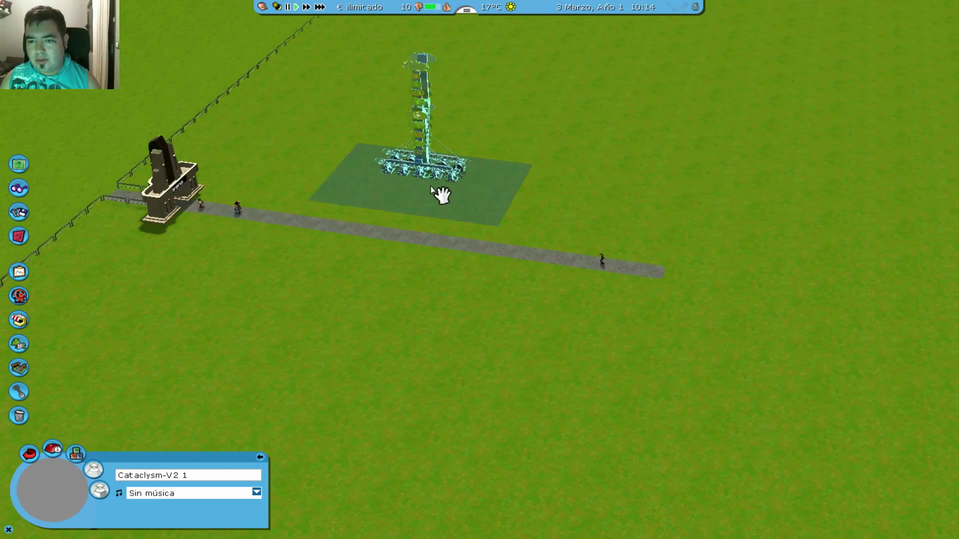
left_click(432, 195)
left_click(369, 222)
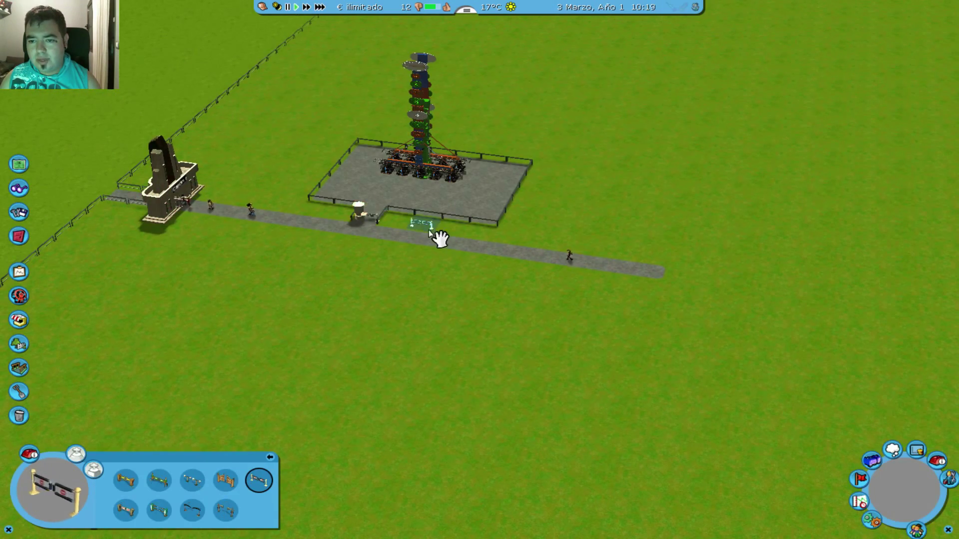
left_click(421, 231)
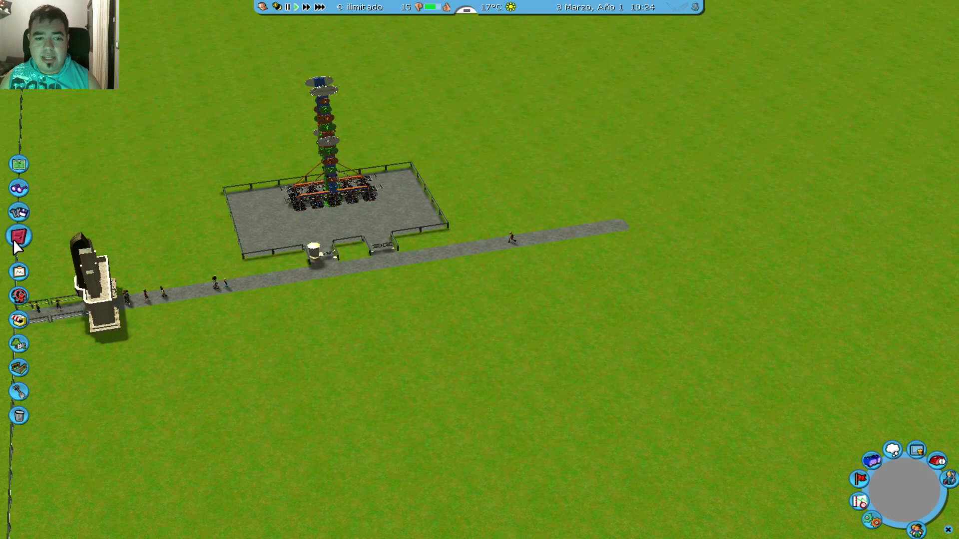
- Find the SteelRides CSO Cataclysm-V2 set in the list of wall scenery sets and expand it
left_click(21, 367)
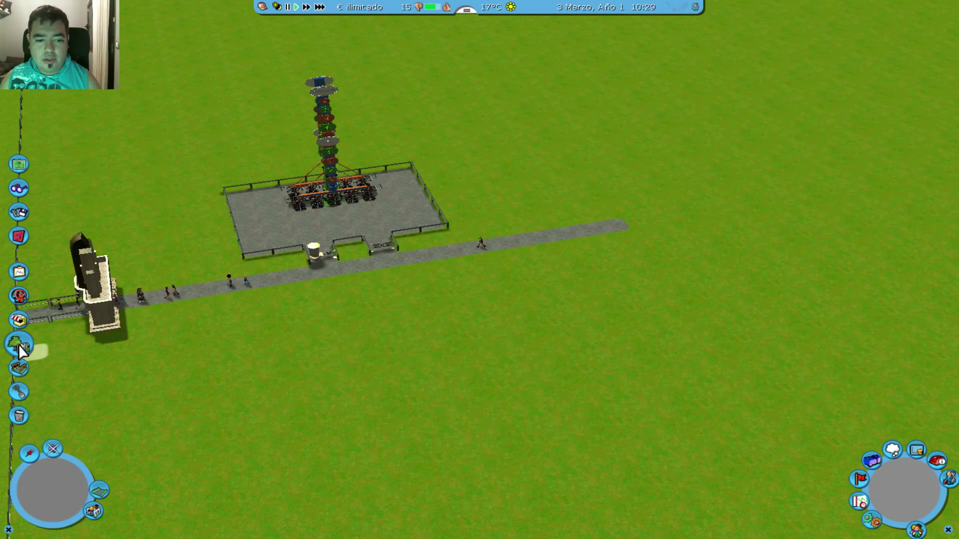
left_click(19, 345)
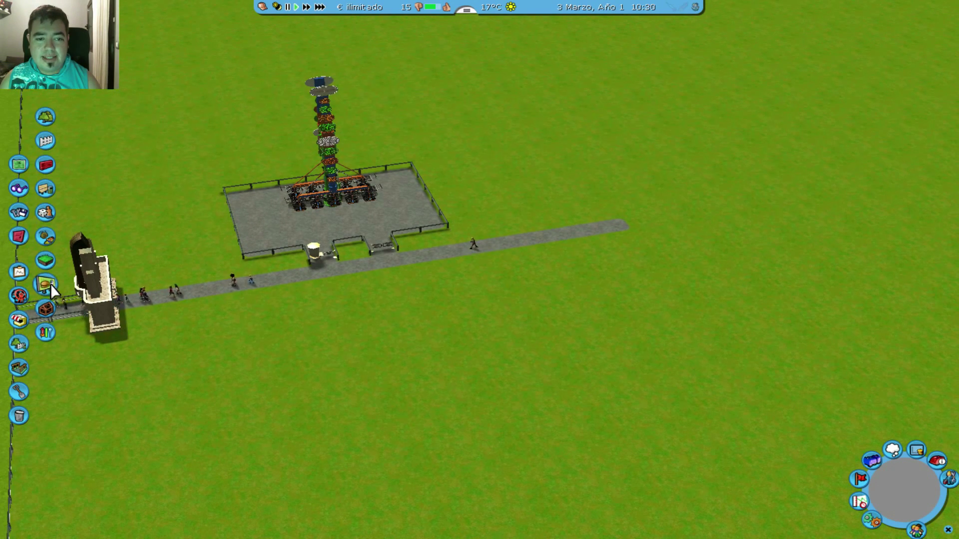
left_click(46, 167)
scroll(98, 178, "down", 4)
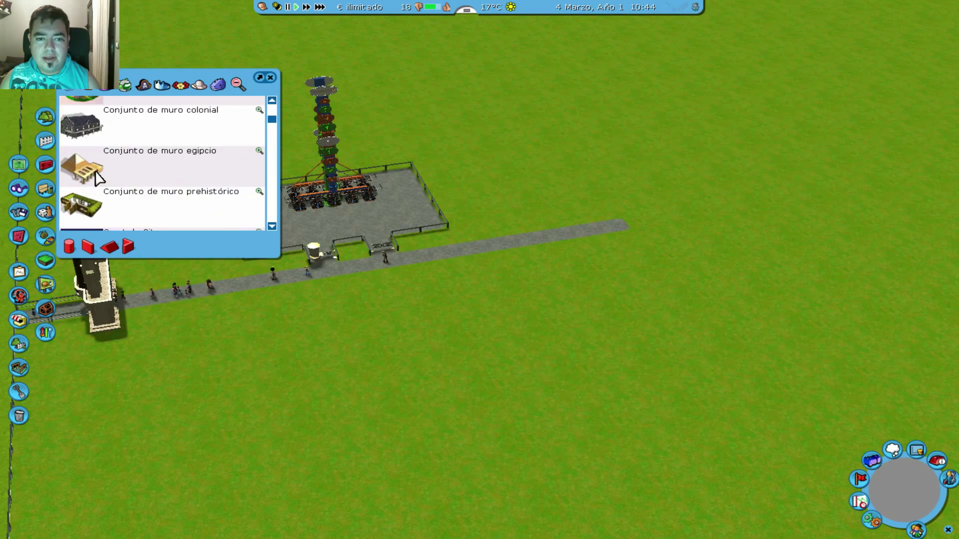
scroll(97, 177, "down", 10)
scroll(97, 177, "down", 10)
scroll(98, 177, "down", 10)
scroll(99, 177, "down", 1)
scroll(99, 178, "up", 5)
scroll(98, 177, "down", 3)
scroll(99, 177, "down", 4)
left_click(85, 152)
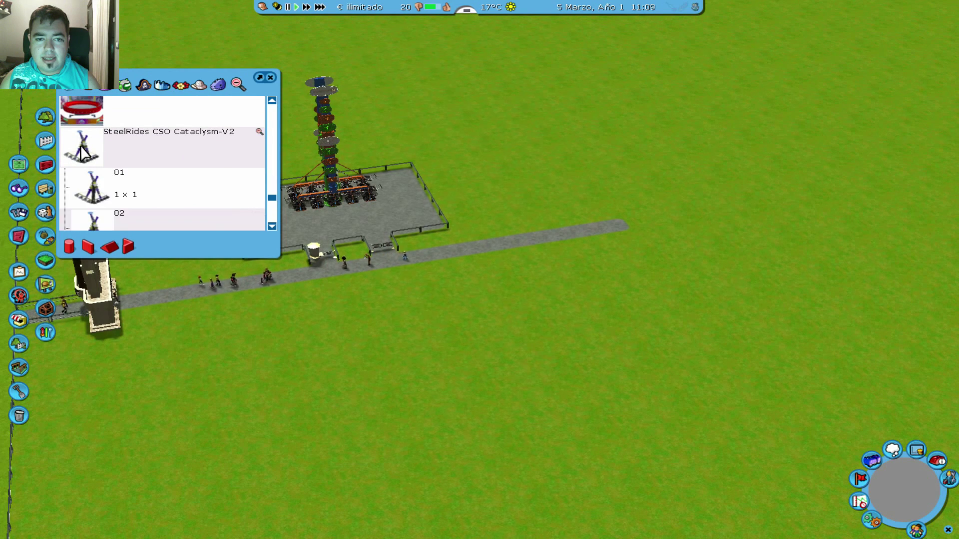
- Place piece 01 of the Cataclysm-V2 set on the ride's platform and remove the ride's default perimeter fence
scroll(85, 153, "down", 4)
scroll(85, 153, "up", 3)
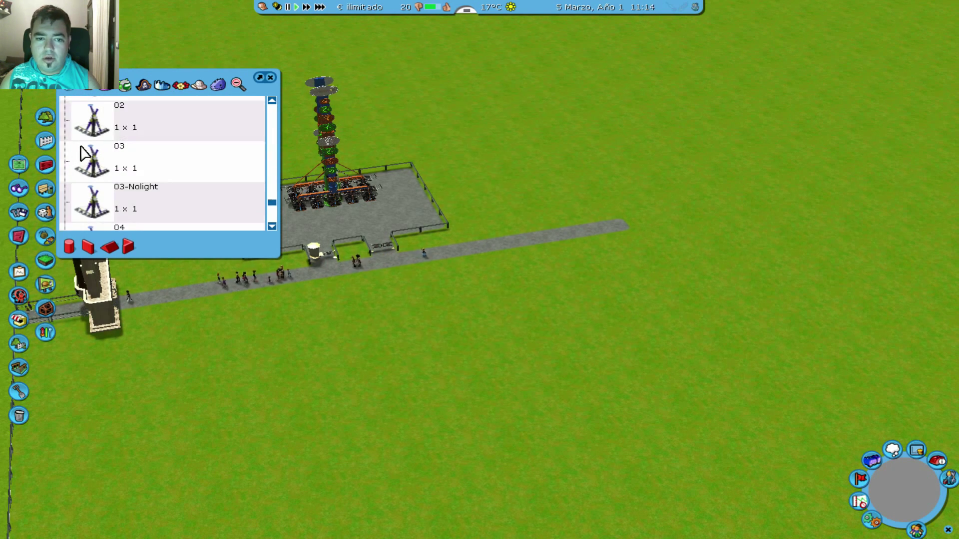
left_click(86, 150)
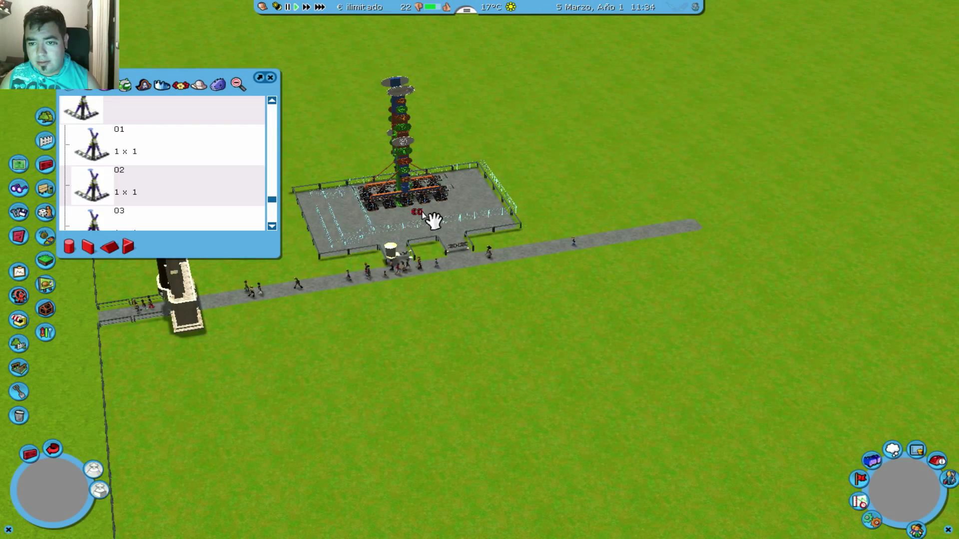
key("ctrl+Left")
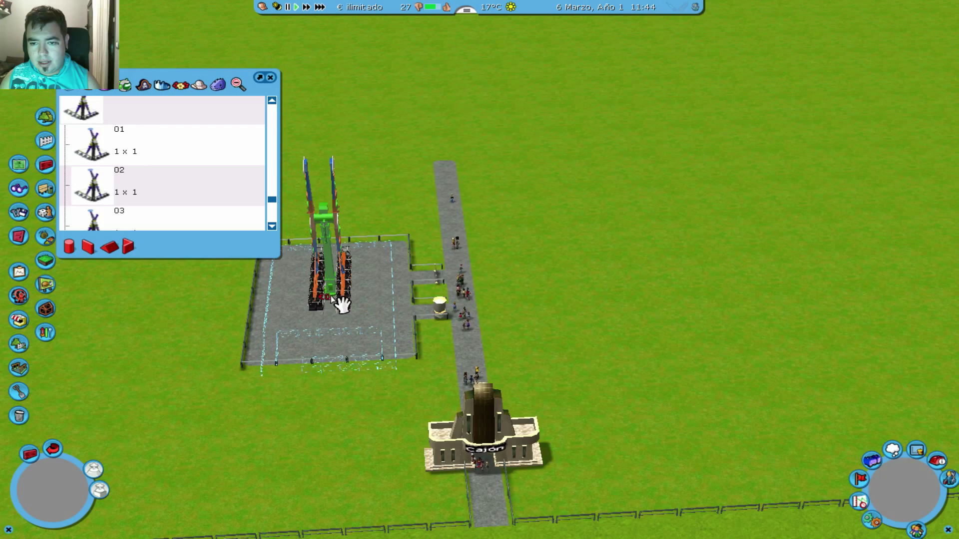
key("ctrl+Left")
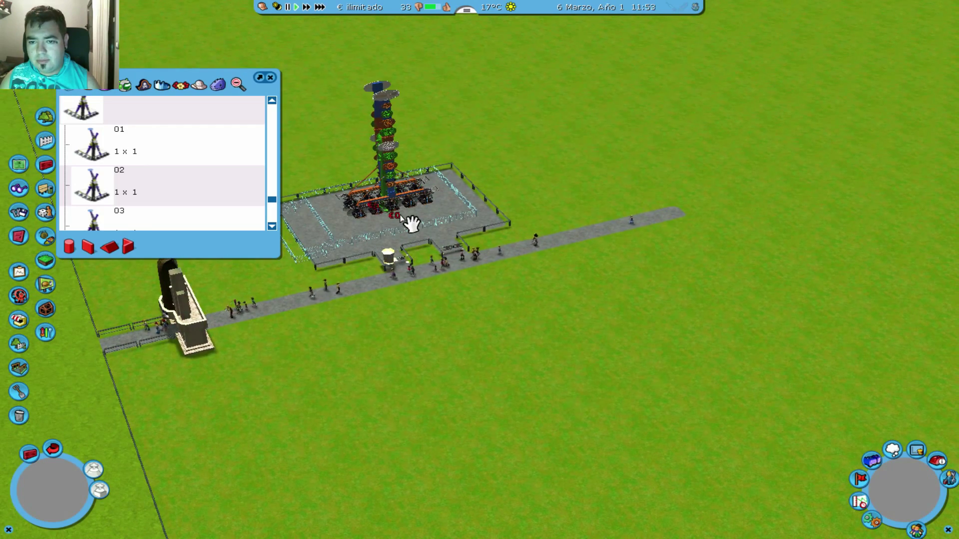
left_click(929, 474)
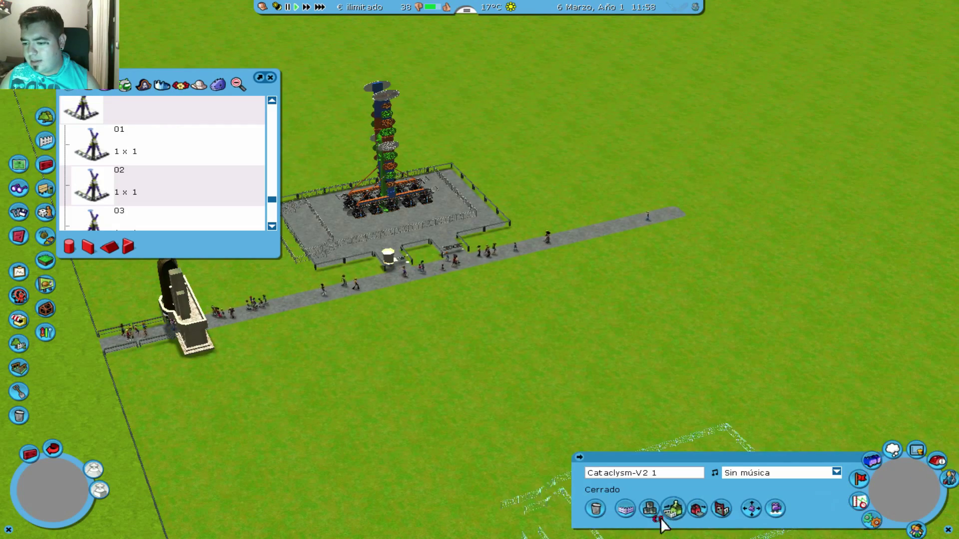
left_click(625, 508)
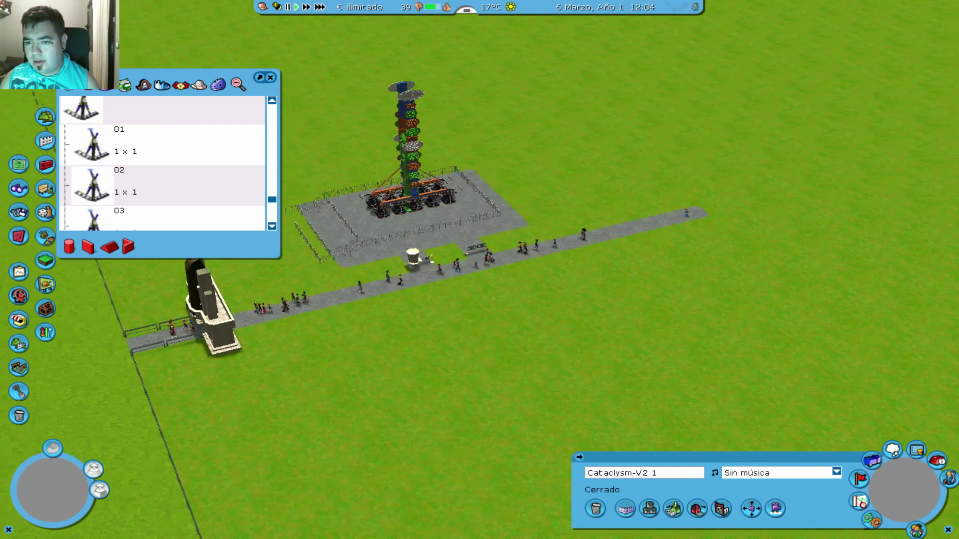
- Examine how the custom fencing sits on the Cataclysm-V2 platform from several angles and distances
scroll(449, 197, "up", 5)
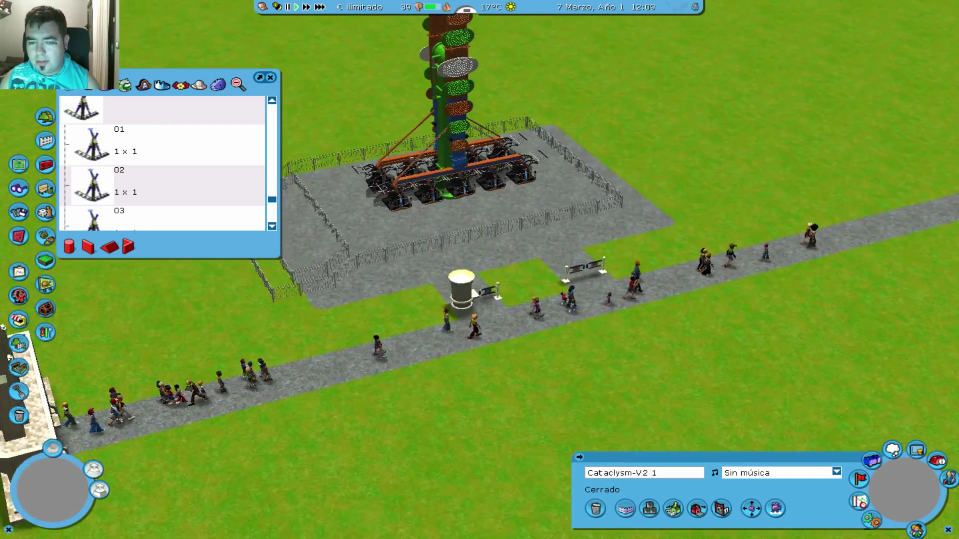
scroll(475, 284, "down", 3)
scroll(304, 422, "up", 3)
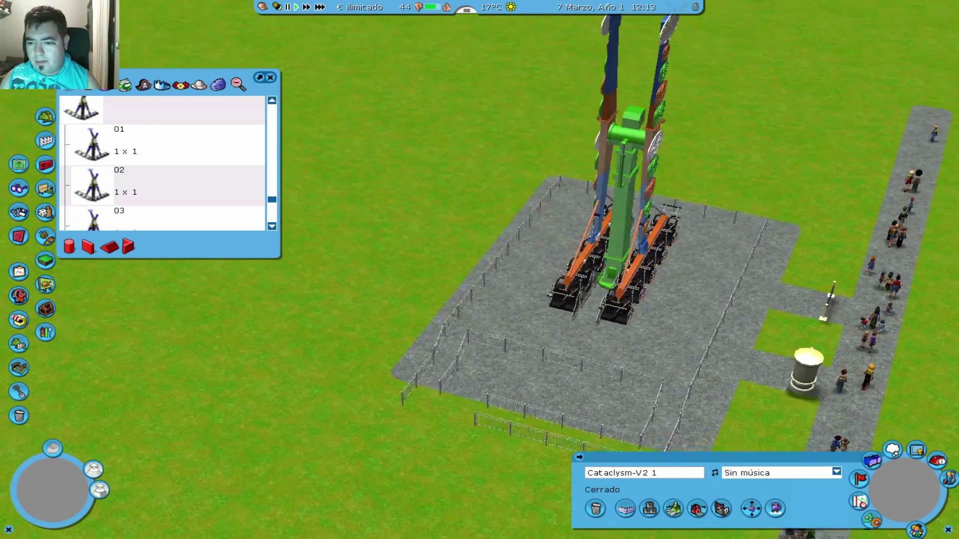
key("Delete")
key("Up")
key("Up")
key("Left")
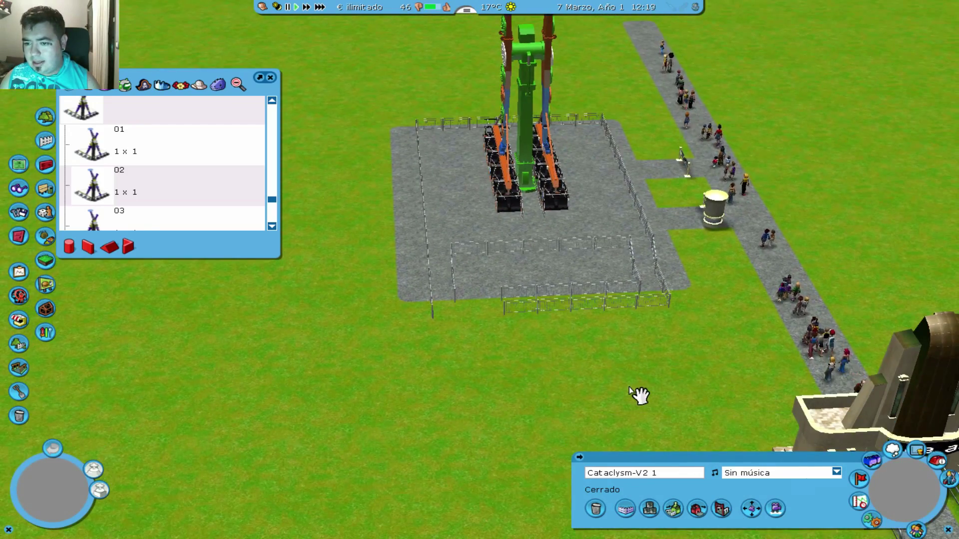
scroll(630, 389, "up", 5)
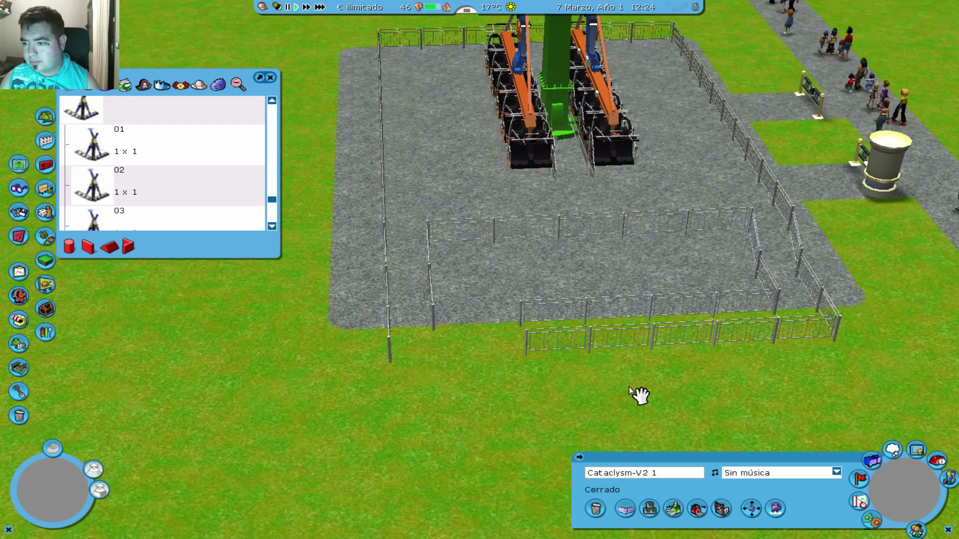